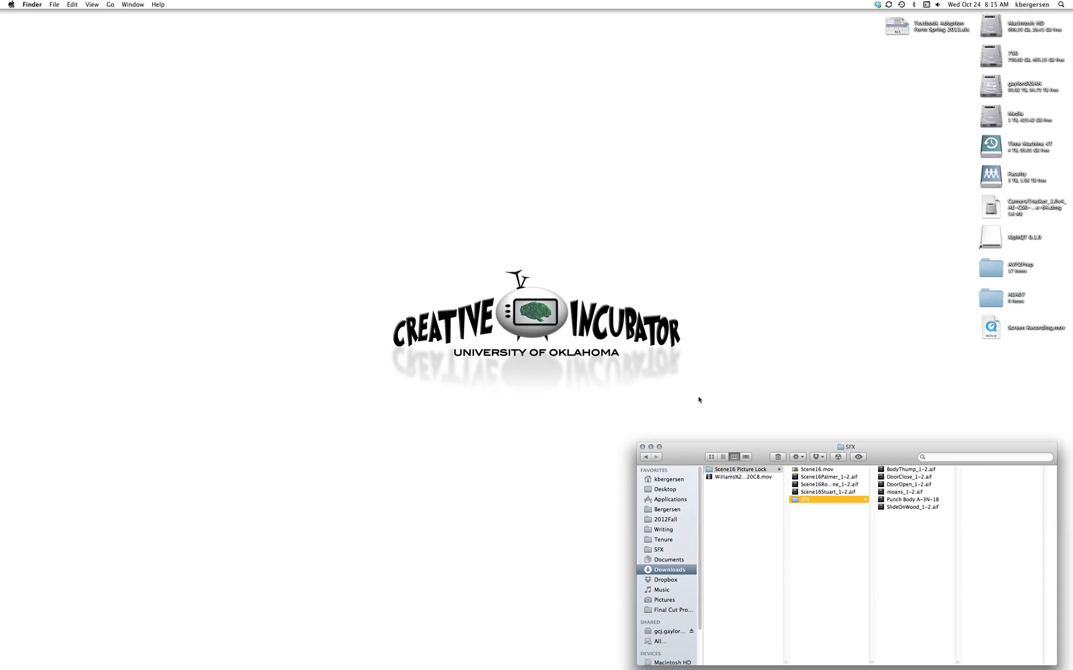
# Launch Pro Tools and create a blank 16-bit, 48 kHz AIFF session named ProTools Workshop on the Desktop.
pyautogui.moveTo(4, 244)
pyautogui.click(12, 393)
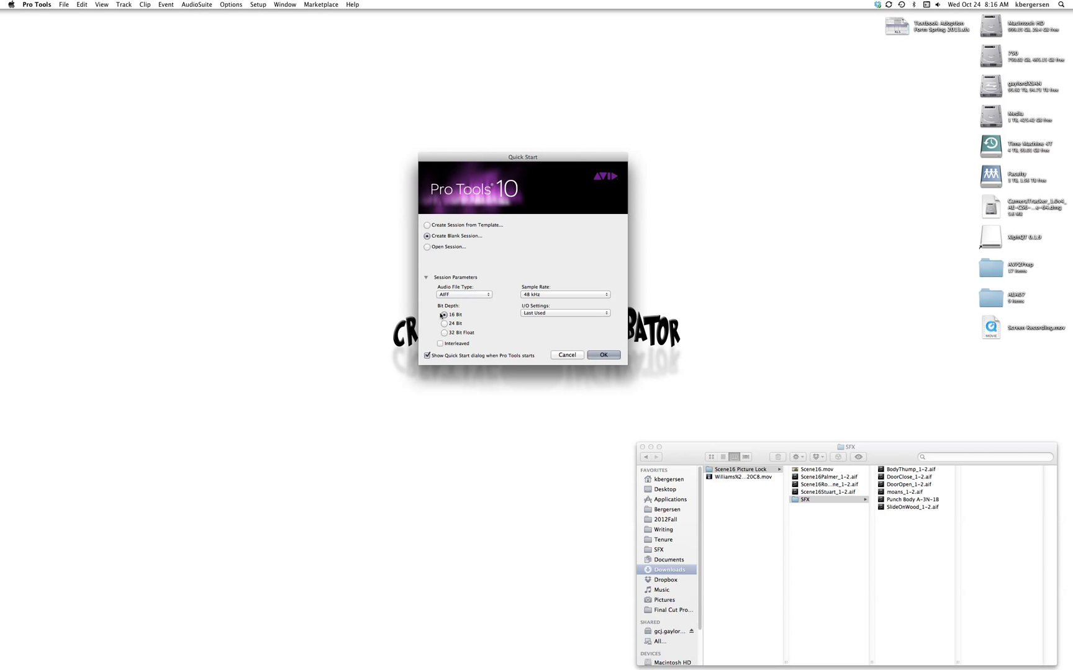
pyautogui.click(603, 356)
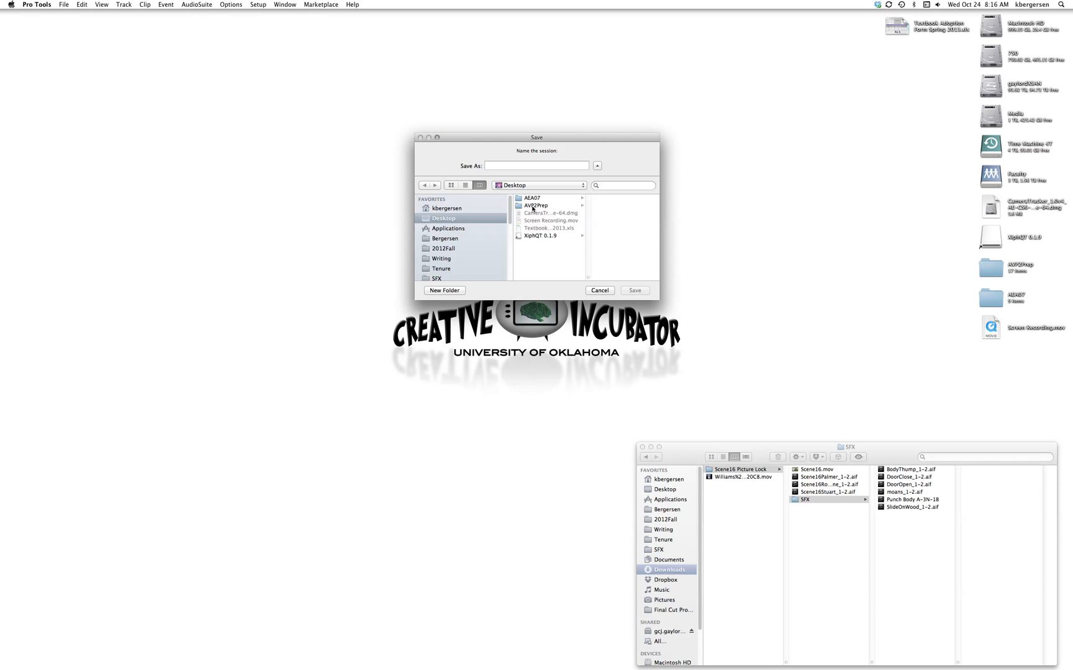
pyautogui.write('ProTools Workshop')
pyautogui.click(625, 291)
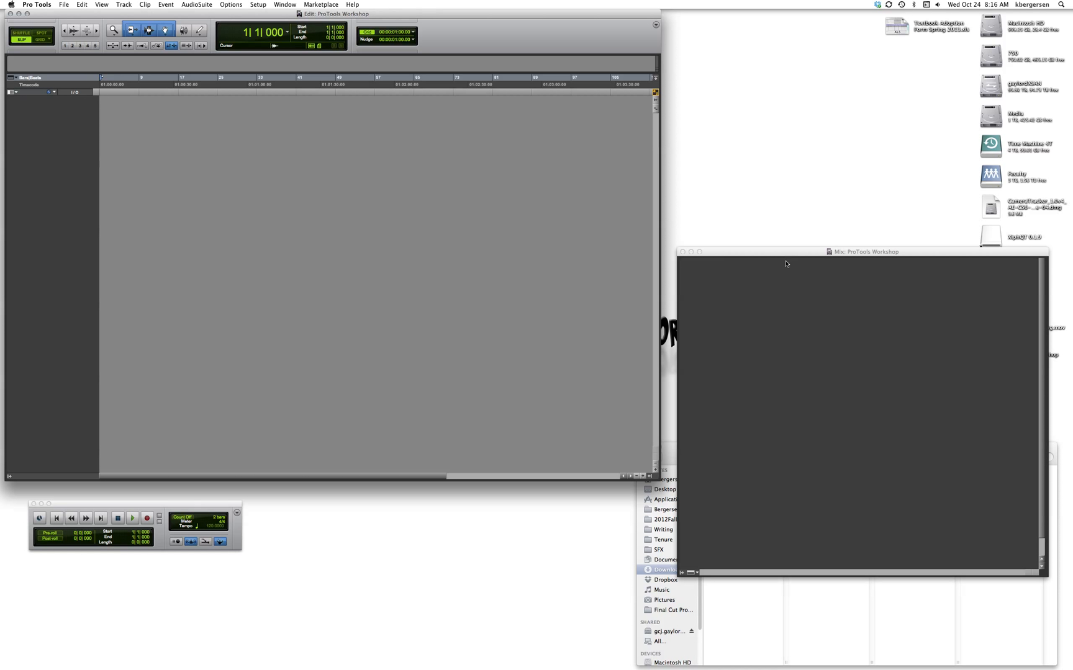
# Move the Mix window up beside the Edit window so the Finder's list of sound files is uncovered.
pyautogui.moveTo(782, 255); pyautogui.dragTo(746, 230)
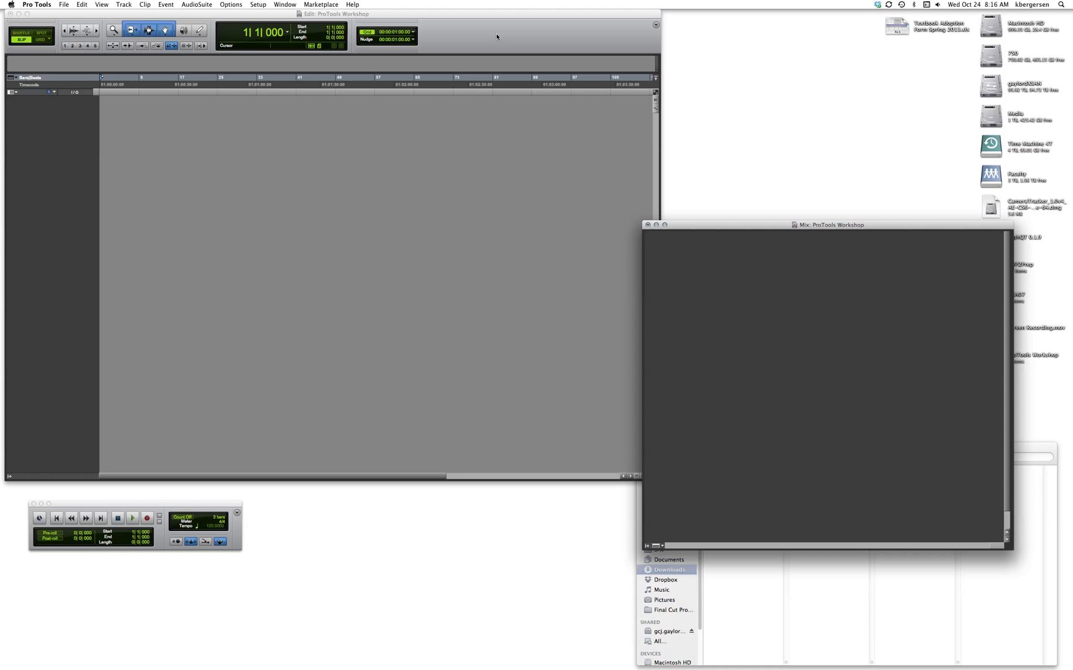
pyautogui.click(473, 20)
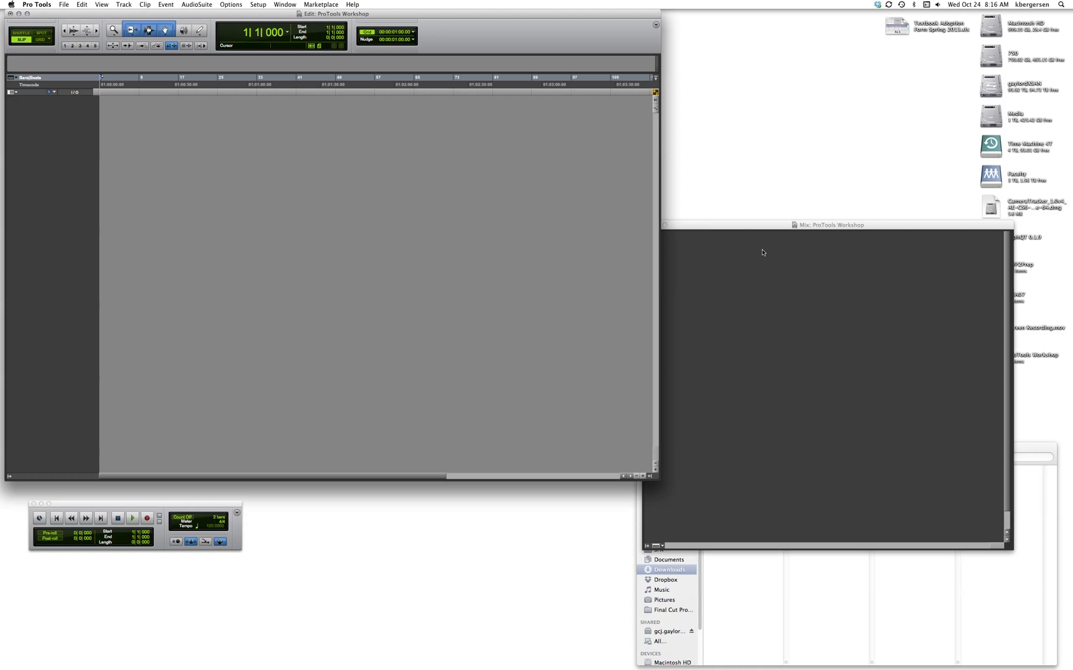
pyautogui.moveTo(755, 228); pyautogui.dragTo(715, 121)
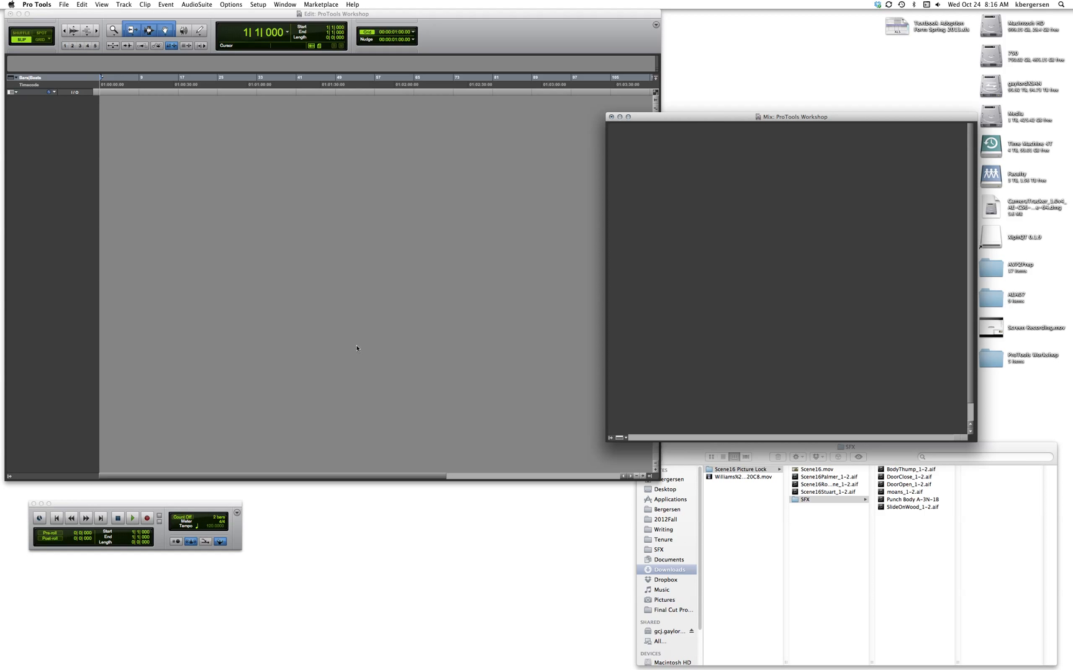
pyautogui.moveTo(162, 507); pyautogui.dragTo(161, 508)
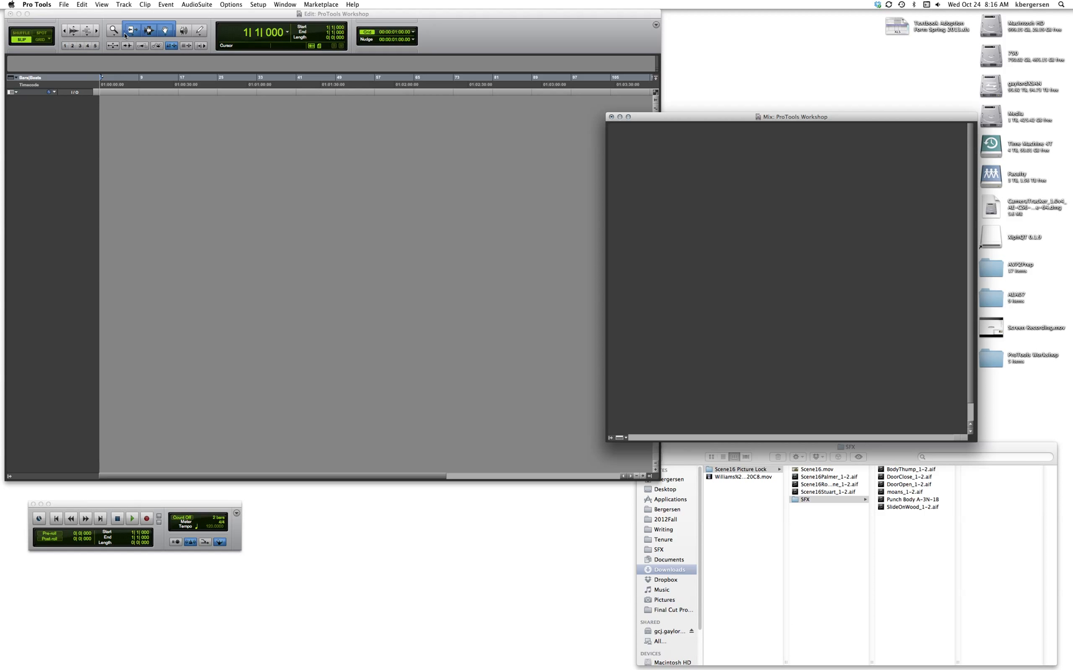
# Switch from the Smart Tool to the Selector alone and re-enable the Smart Tool.
pyautogui.click(155, 31)
pyautogui.click(148, 31)
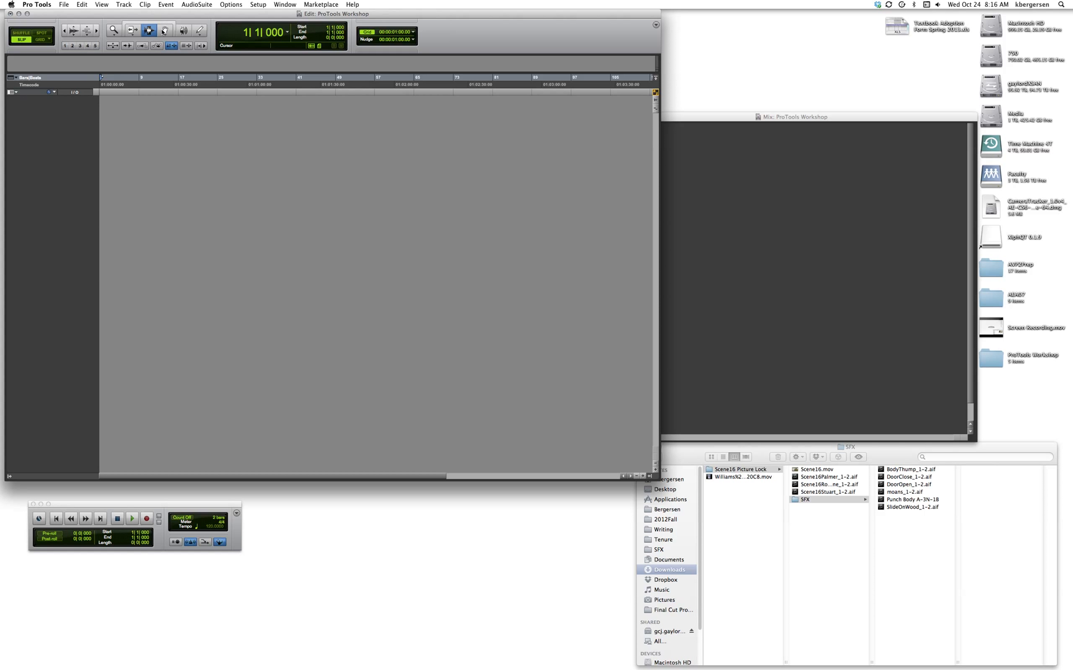
pyautogui.click(136, 28)
pyautogui.click(149, 24)
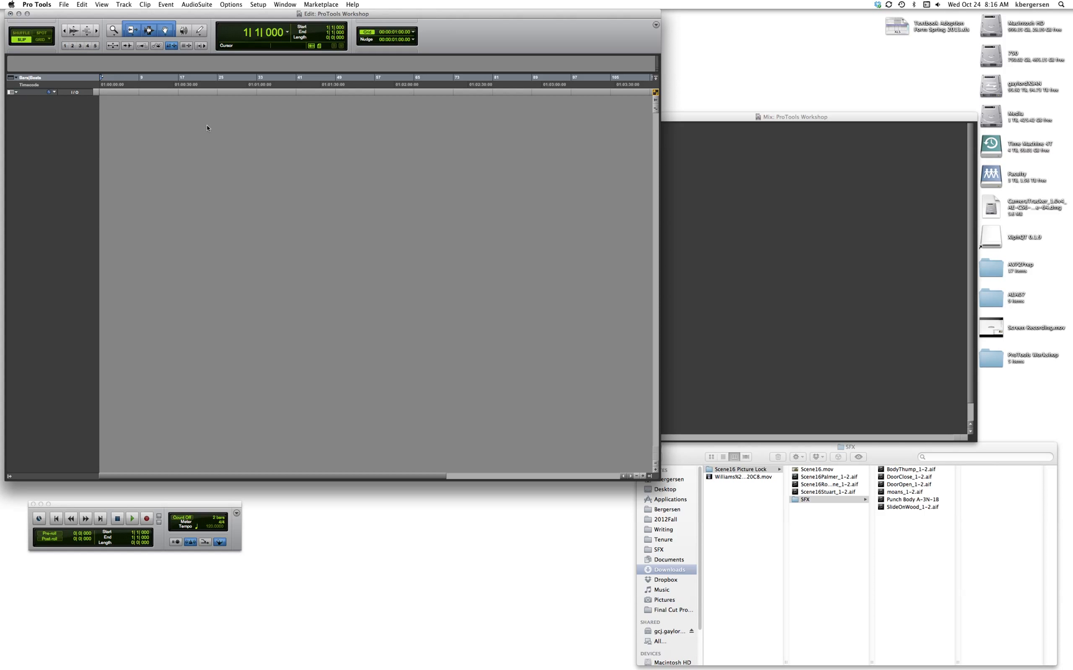
# Import the video Scene16.mov from Downloads > Scene16 Picture Lock at Session Start, without importing its audio.
pyautogui.click(64, 5)
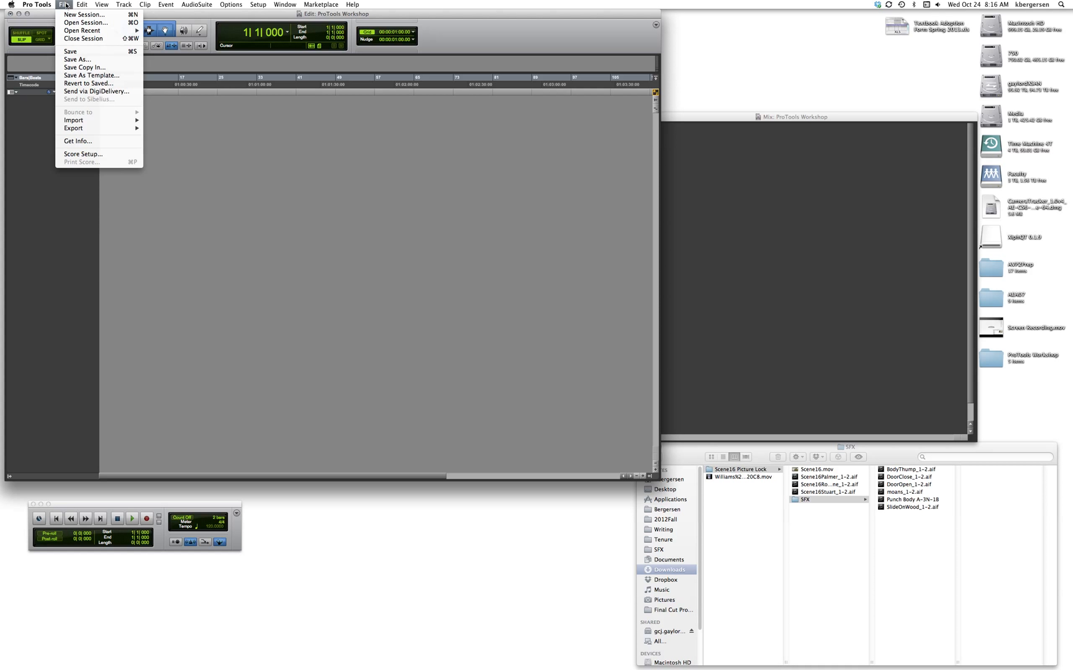
pyautogui.moveTo(88, 123)
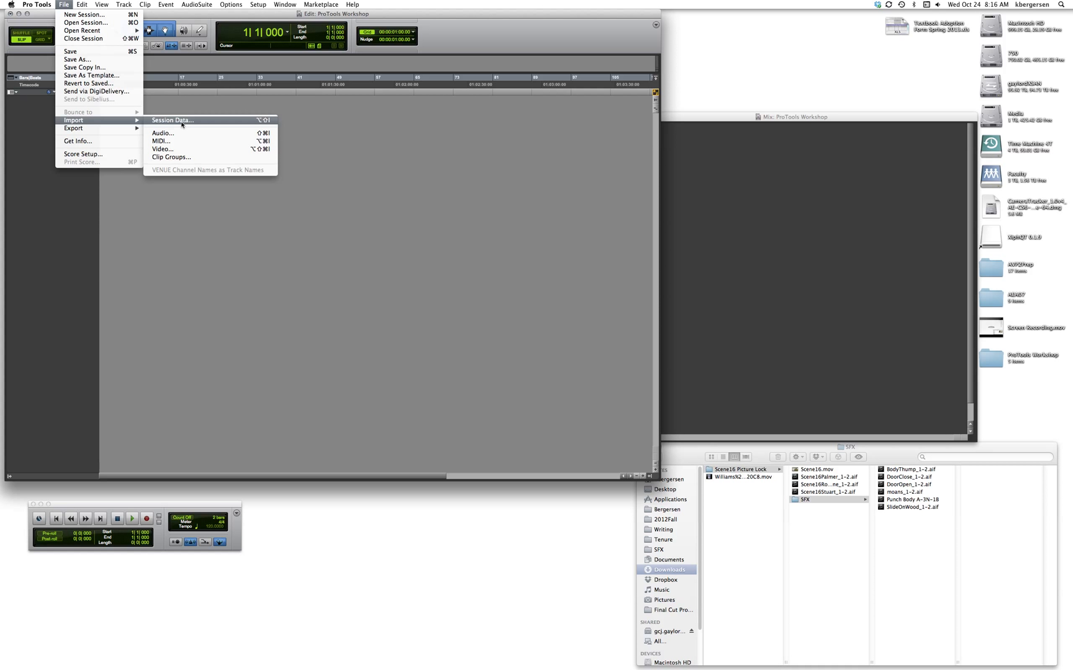
pyautogui.click(163, 149)
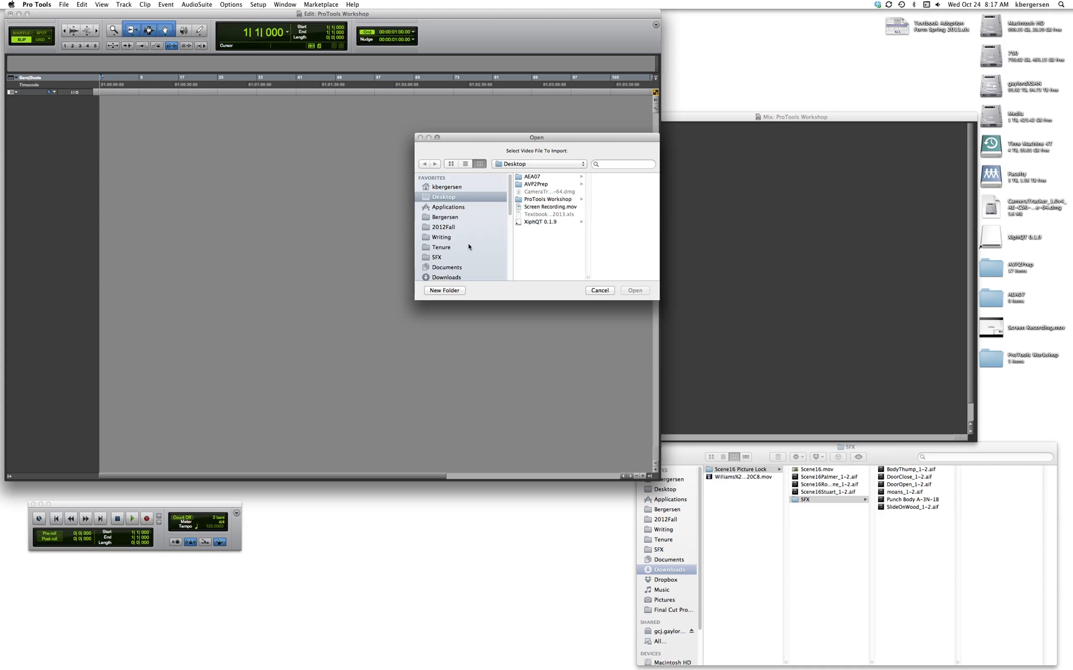
pyautogui.scroll(-1, 449, 269)
pyautogui.click(447, 276)
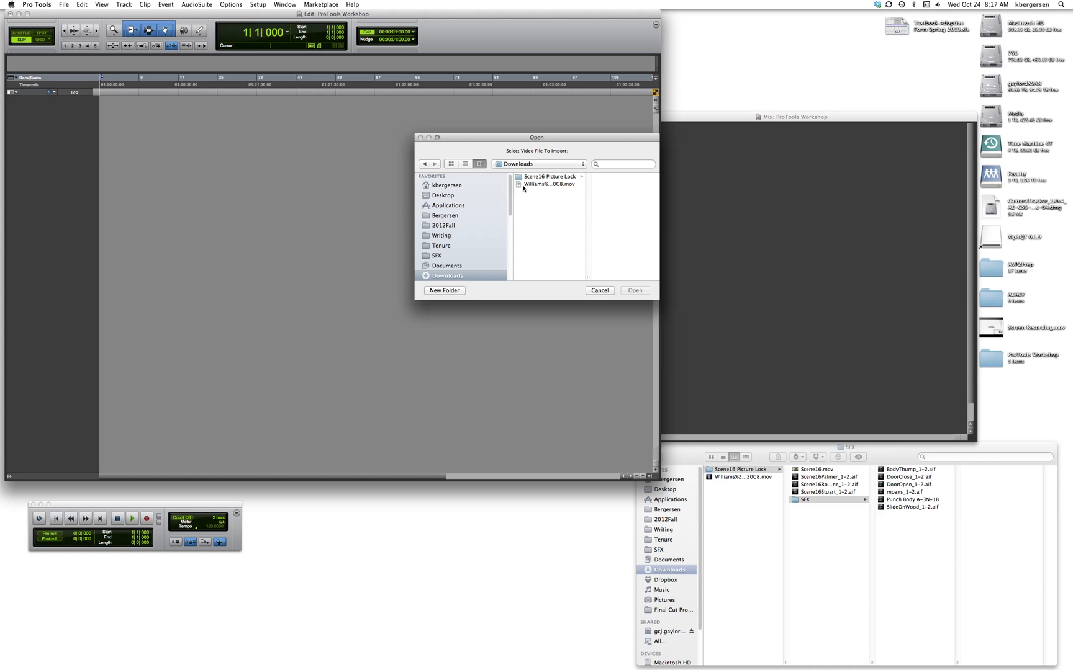
pyautogui.click(535, 178)
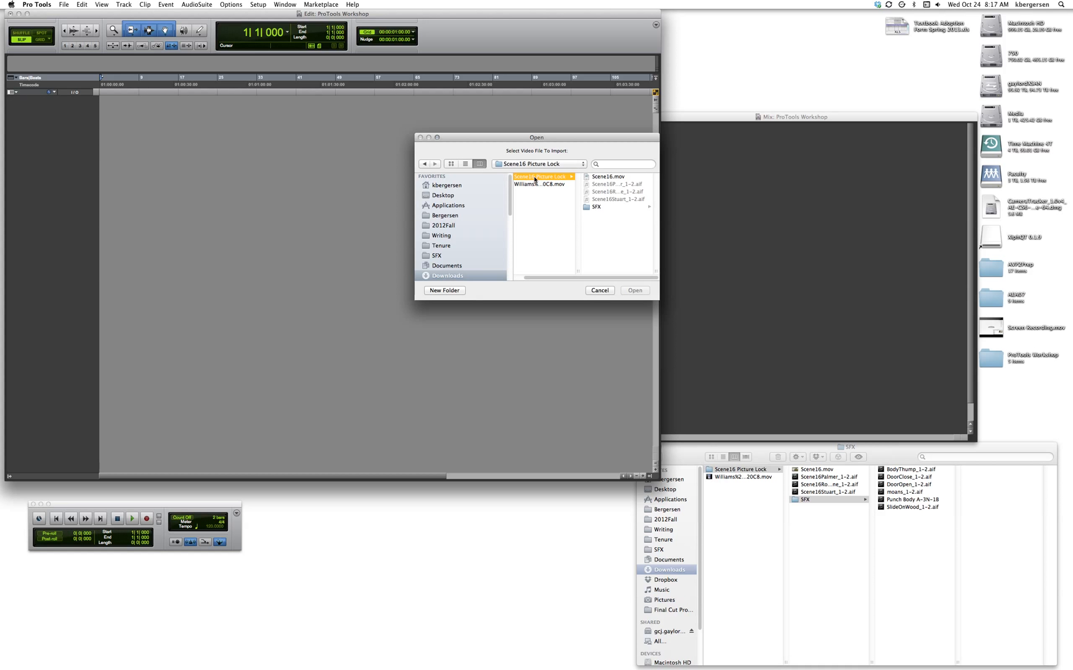
pyautogui.click(597, 177)
pyautogui.click(632, 291)
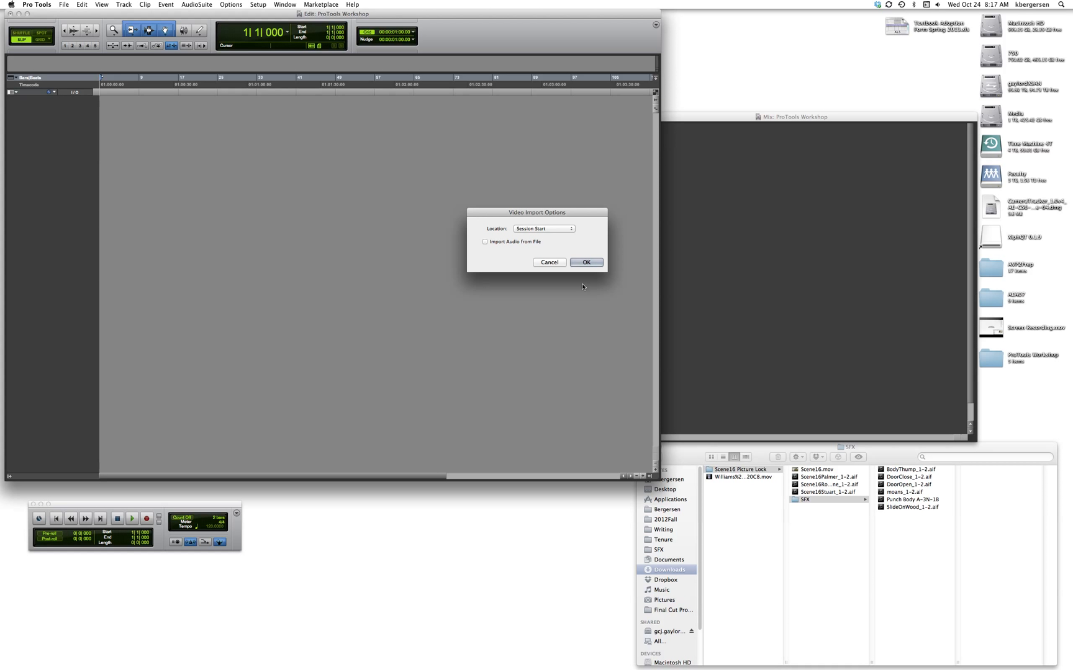
pyautogui.click(584, 262)
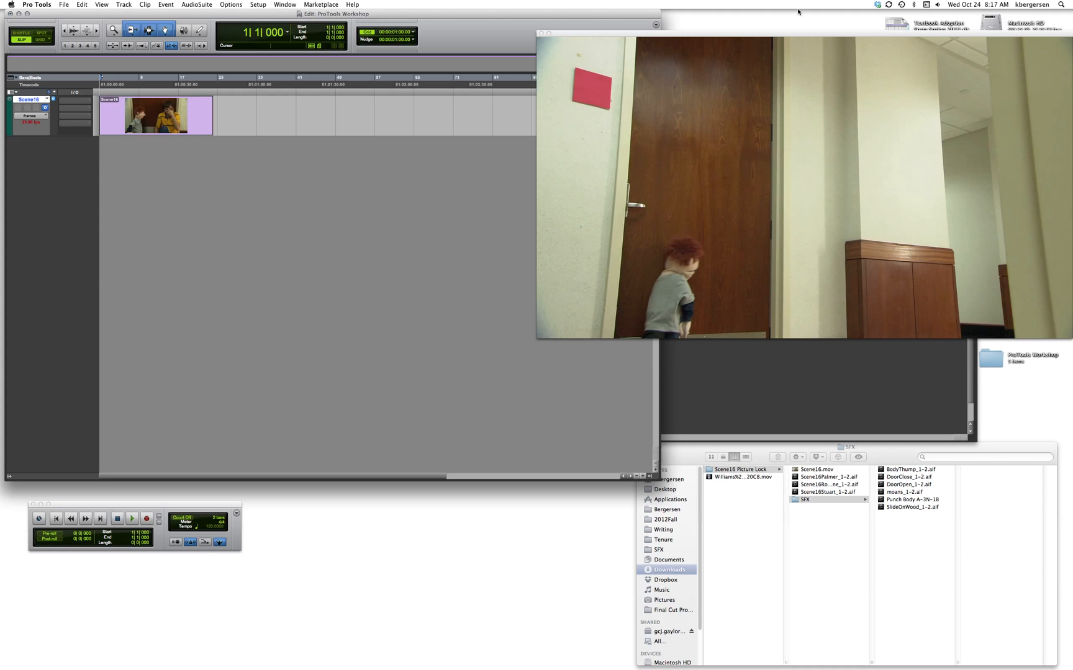
# Shrink the video window and move it off the timeline, over the Mix window.
pyautogui.moveTo(780, 34); pyautogui.dragTo(671, 47)
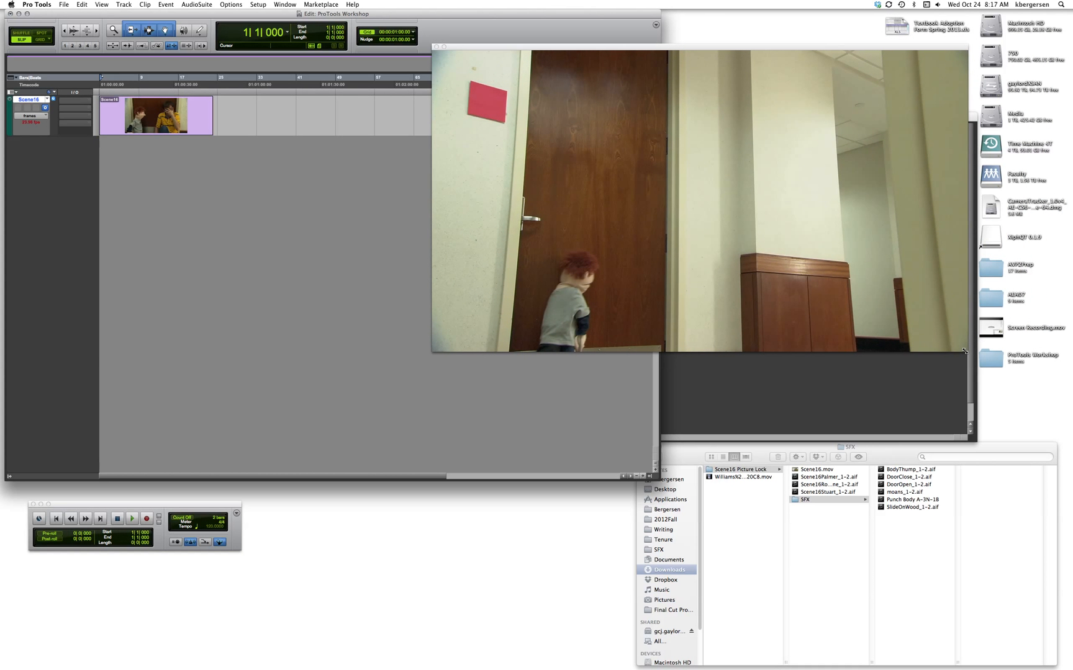
pyautogui.moveTo(964, 351); pyautogui.dragTo(814, 265)
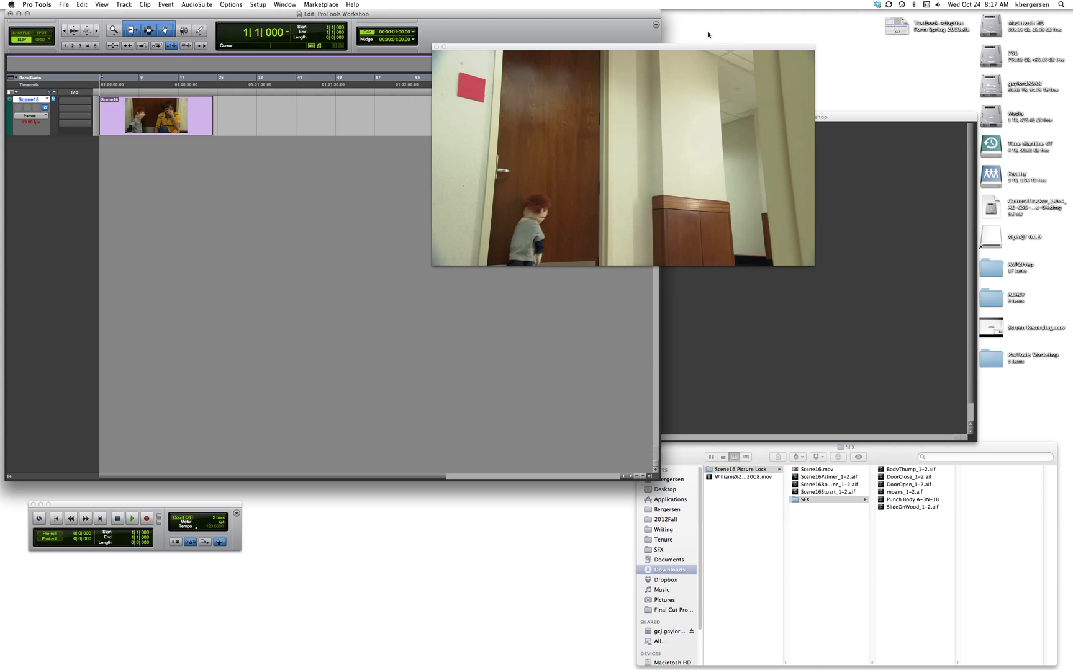
pyautogui.moveTo(698, 49); pyautogui.dragTo(907, 37)
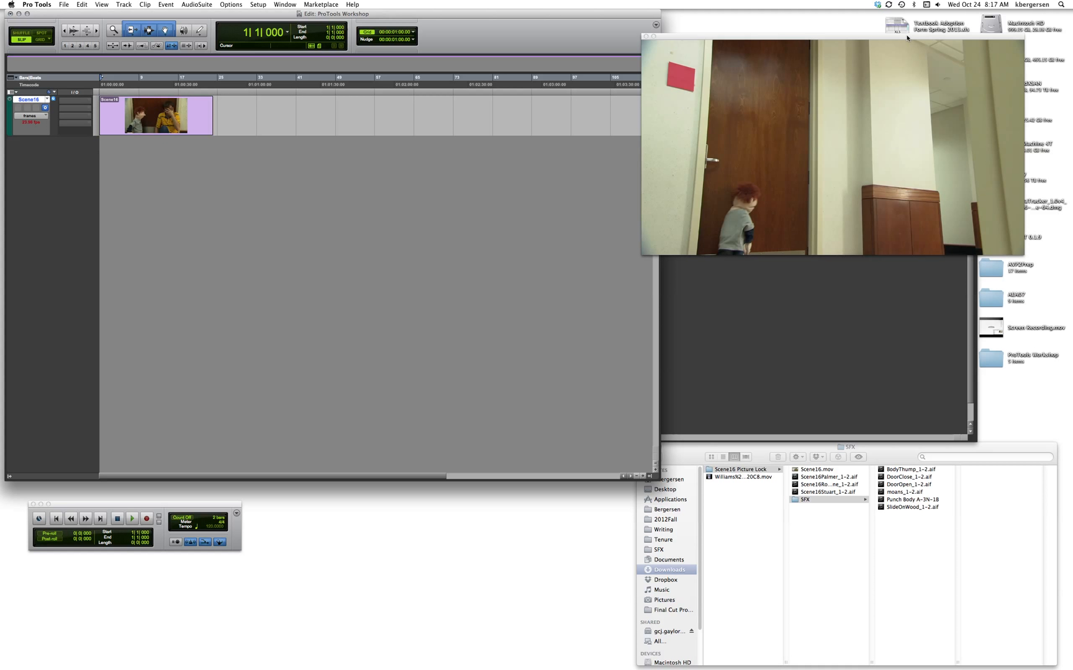
# Toggle the video window off and on several times, leaving it shown beside the timeline.
pyautogui.press('super+9')
pyautogui.press('super+9')
pyautogui.press('super+9')
pyautogui.press('super+9')
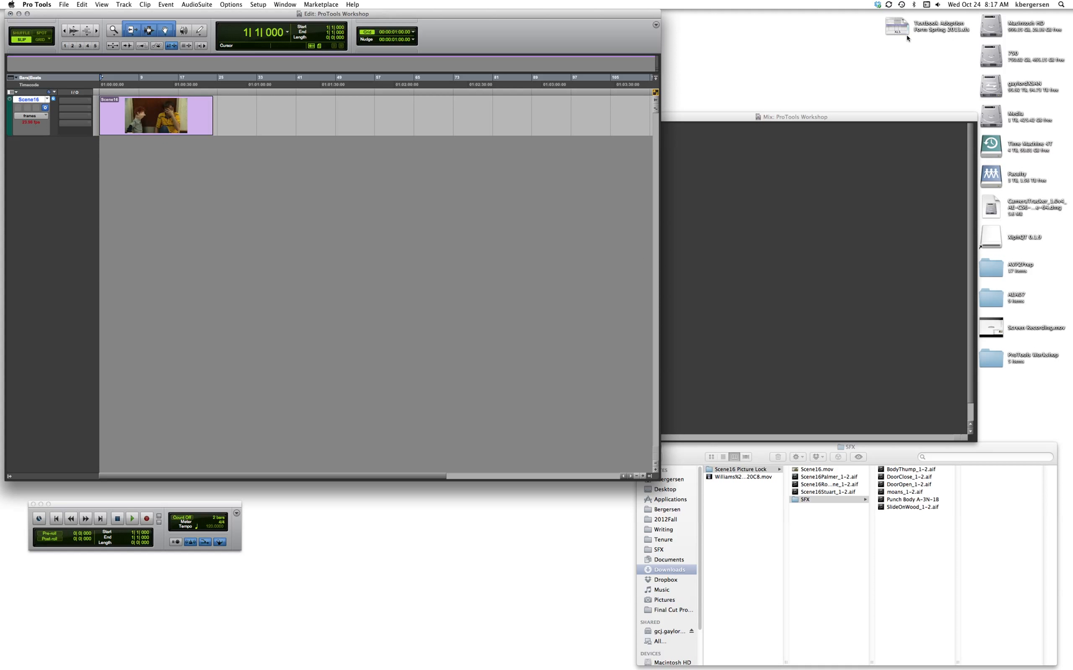
pyautogui.press('super+9')
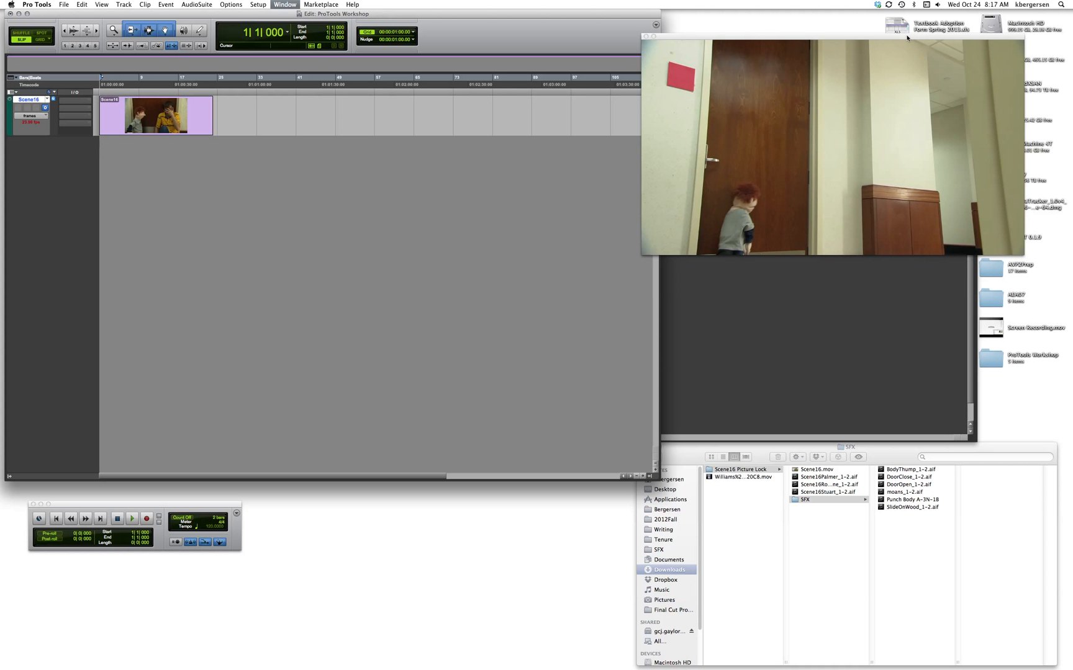
pyautogui.press('super+9')
pyautogui.press('super+9')
pyautogui.press('super+9')
pyautogui.moveTo(816, 35); pyautogui.dragTo(824, 38)
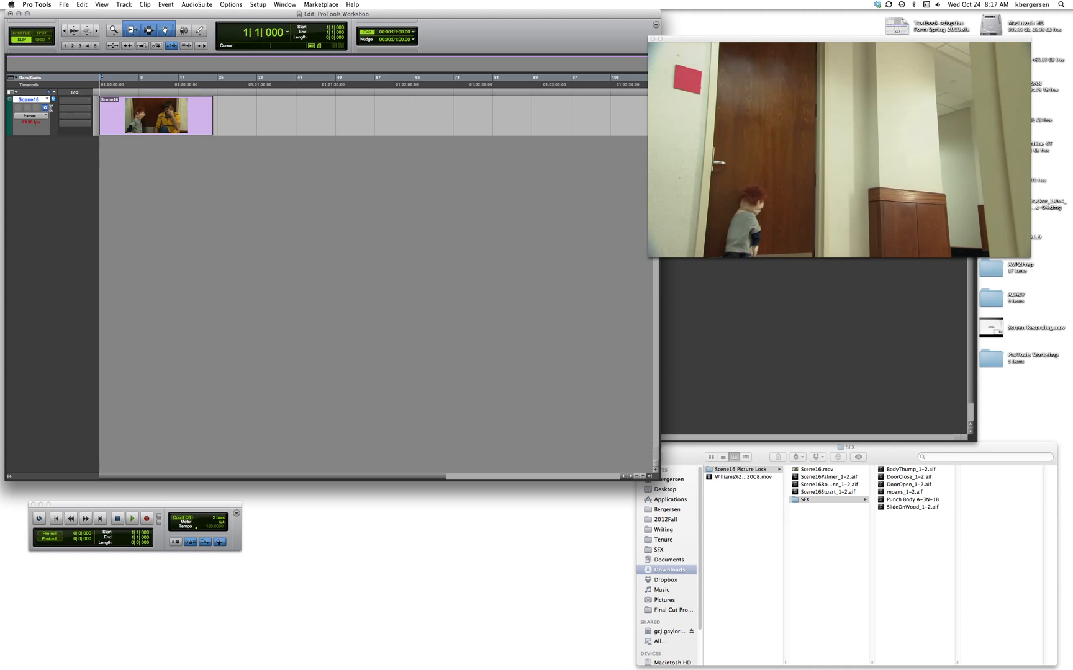
# Zoom in horizontally on the Scene16 video clip in the timeline.
pyautogui.click(644, 477)
pyautogui.click(643, 477)
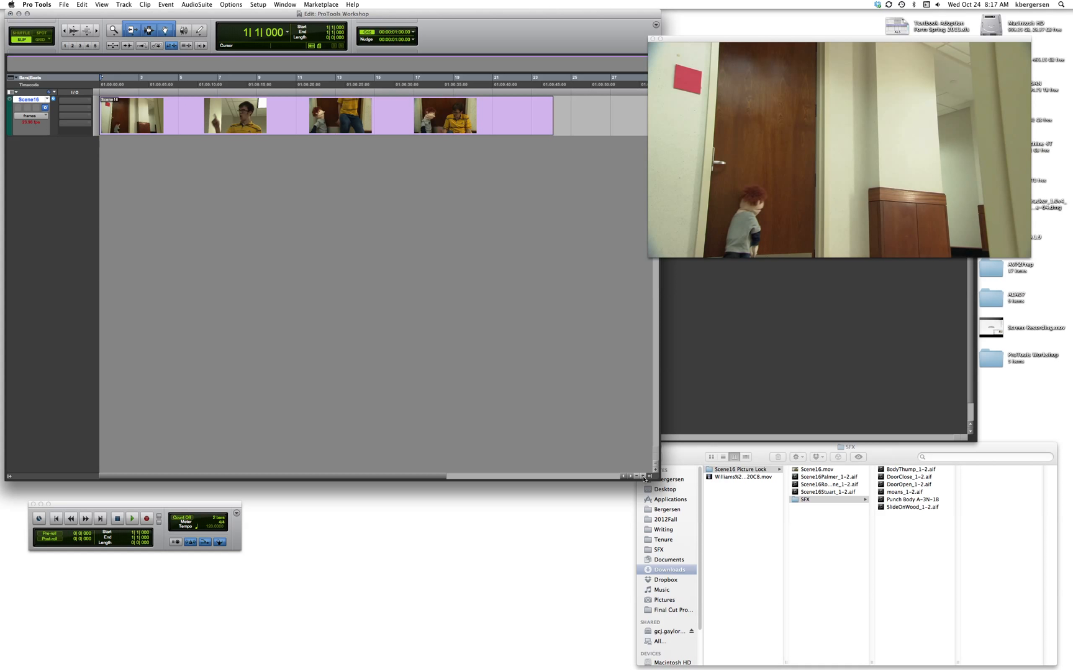
pyautogui.click(643, 477)
# Enlarge the Edit window and adjust the horizontal zoom so the whole Scene16 clip fits in the timeline.
pyautogui.moveTo(686, 41); pyautogui.dragTo(721, 22)
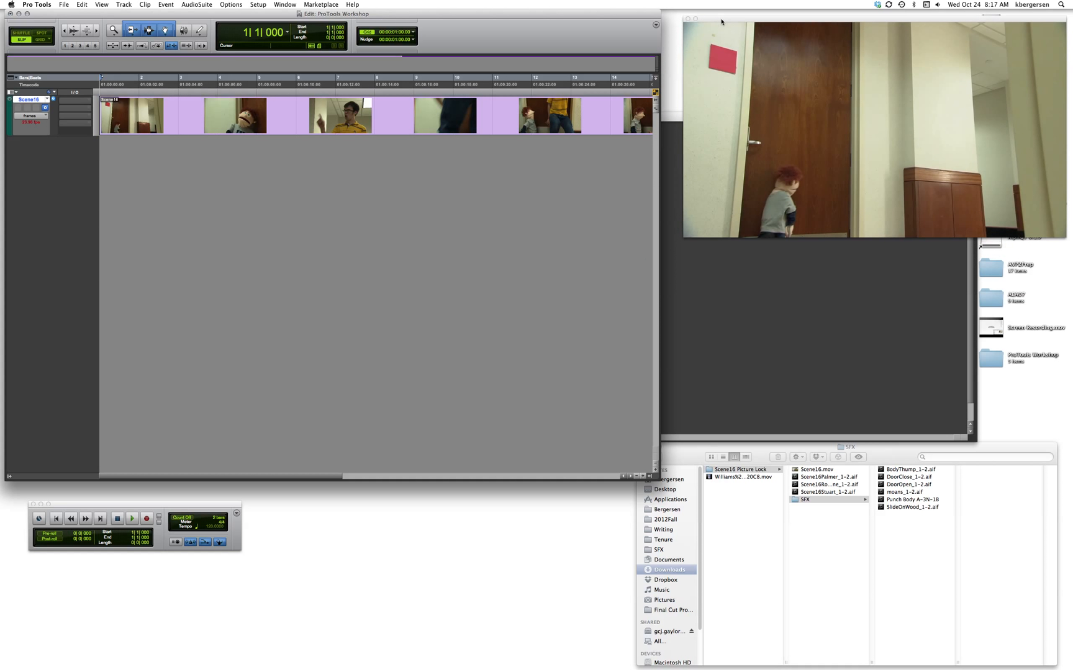
pyautogui.moveTo(656, 478); pyautogui.dragTo(717, 551)
pyautogui.moveTo(738, 19); pyautogui.dragTo(351, 231)
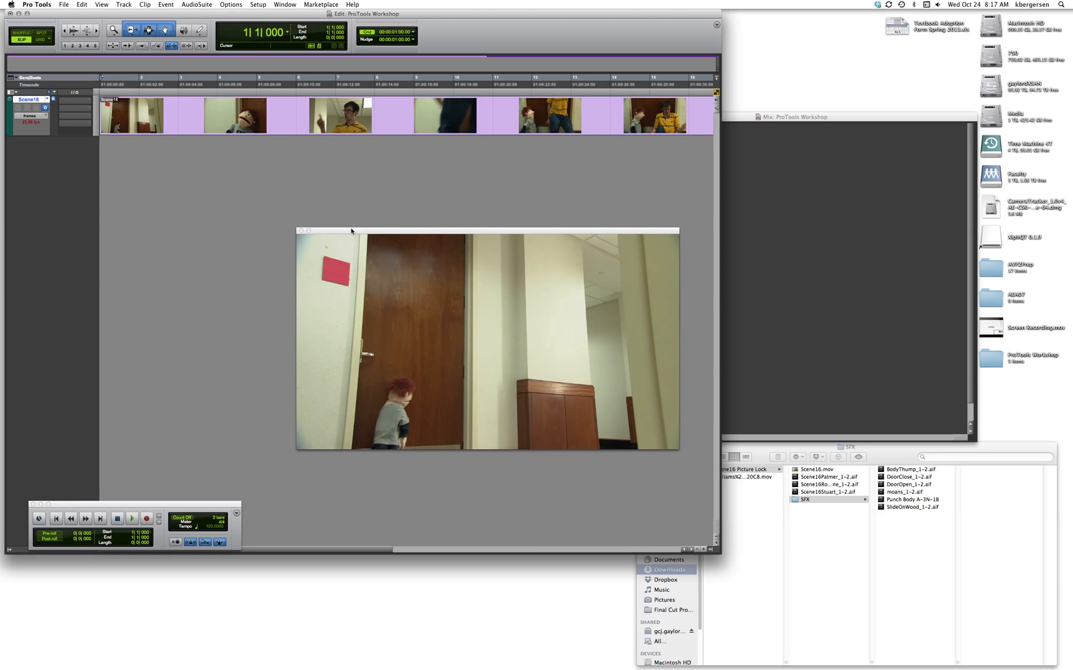
pyautogui.moveTo(722, 553); pyautogui.dragTo(881, 616)
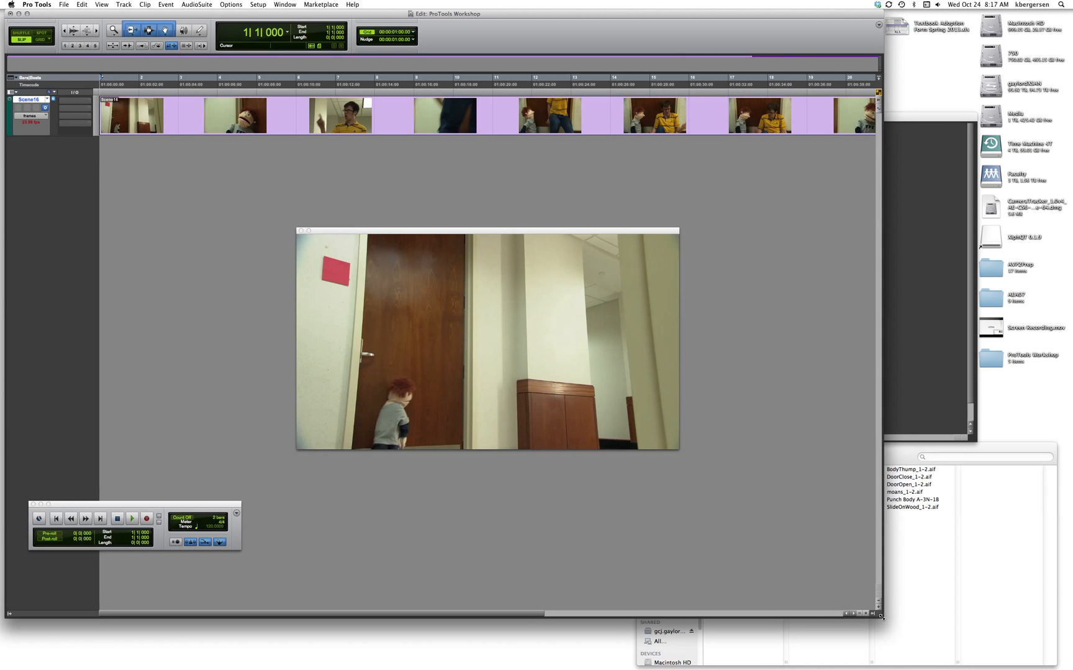
pyautogui.click(853, 616)
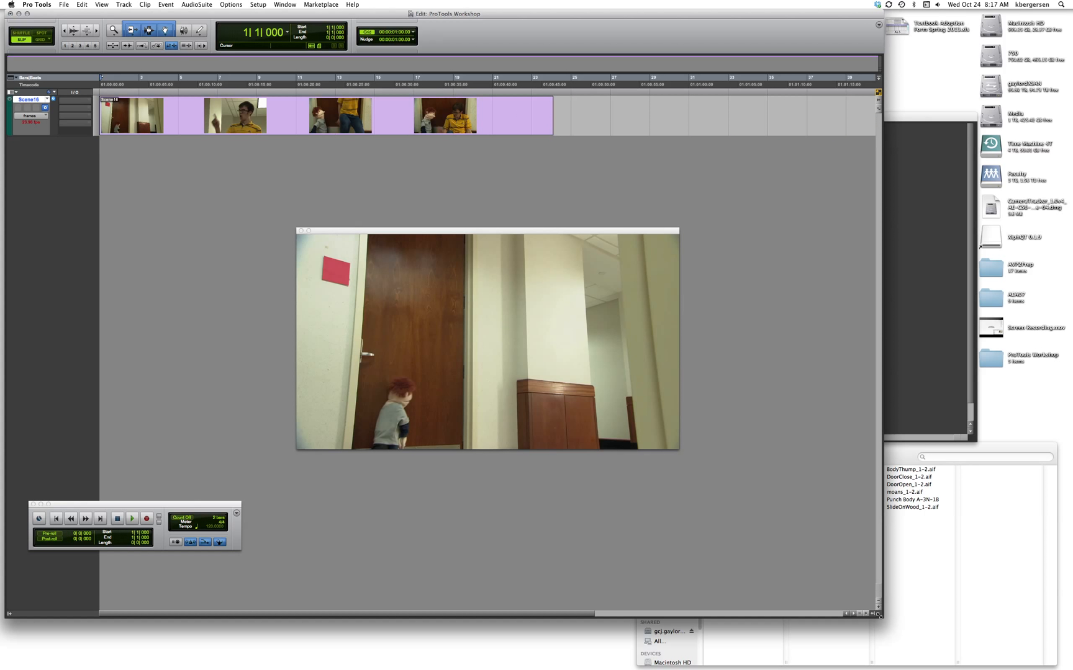
pyautogui.moveTo(875, 616); pyautogui.dragTo(695, 569)
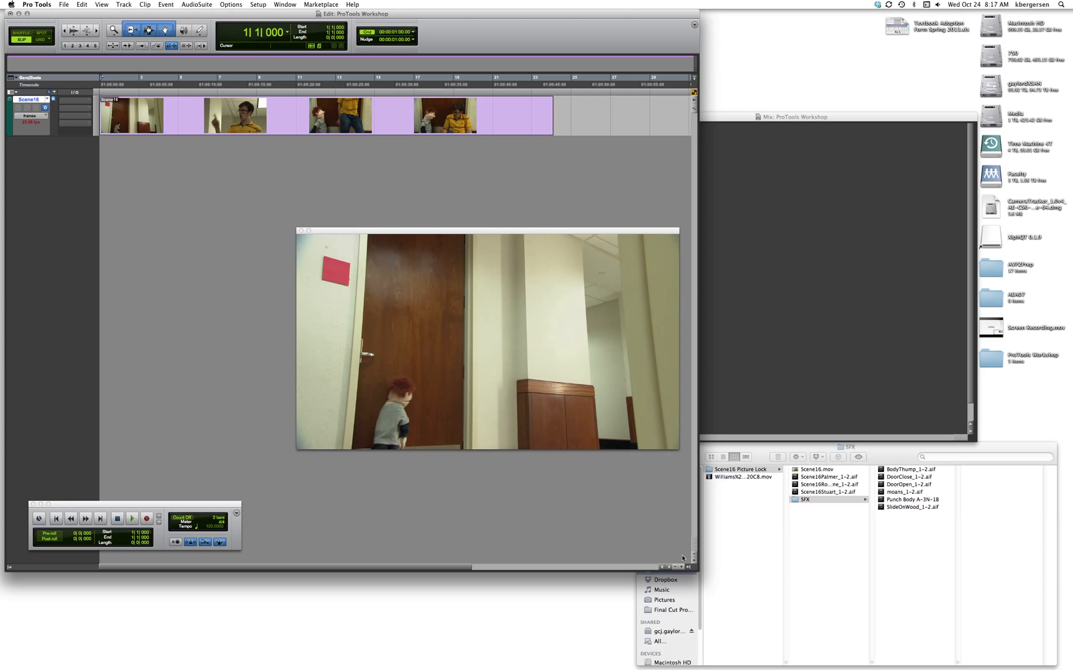
# Place the Transport over the Edit window's toolbar and move the video window clear of the tracks, above the Finder window.
pyautogui.moveTo(166, 504); pyautogui.dragTo(590, 2)
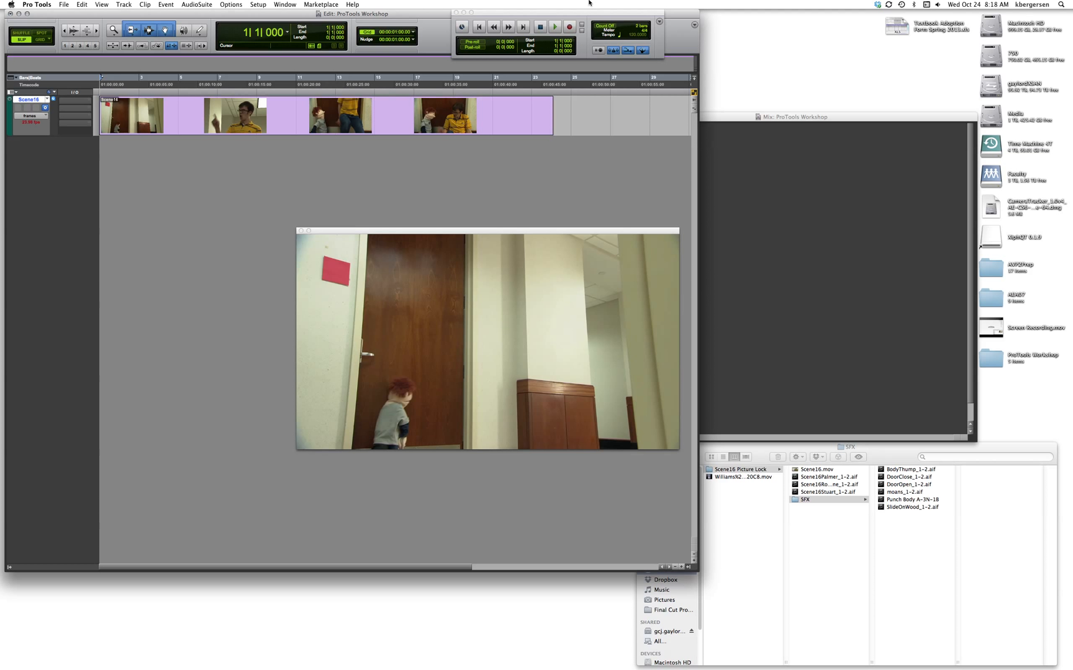
pyautogui.moveTo(472, 234); pyautogui.dragTo(831, 134)
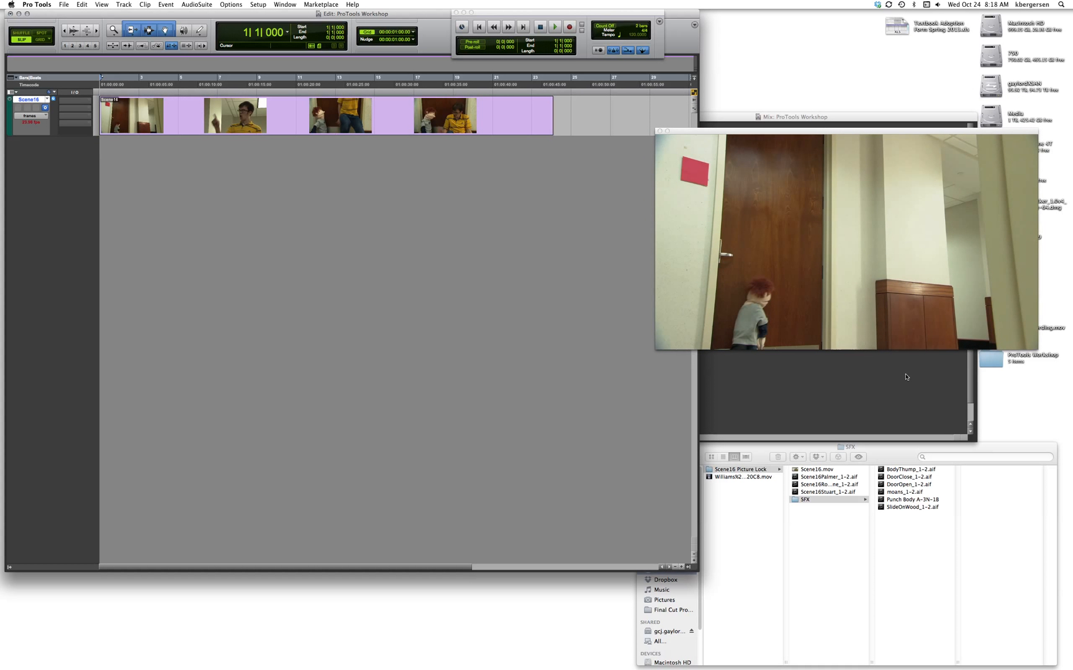
# Add Scene16Palmer_1-2.aif from the Finder as a new audio track and align its clip with the session start.
pyautogui.click(815, 481)
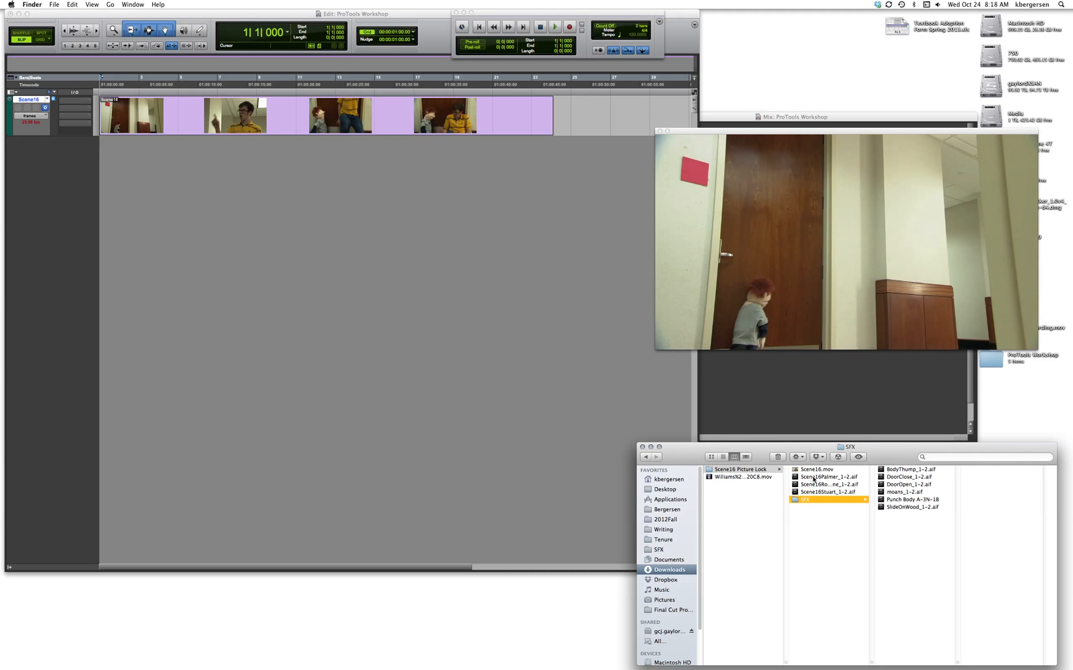
pyautogui.click(813, 478)
pyautogui.moveTo(794, 478); pyautogui.dragTo(109, 158)
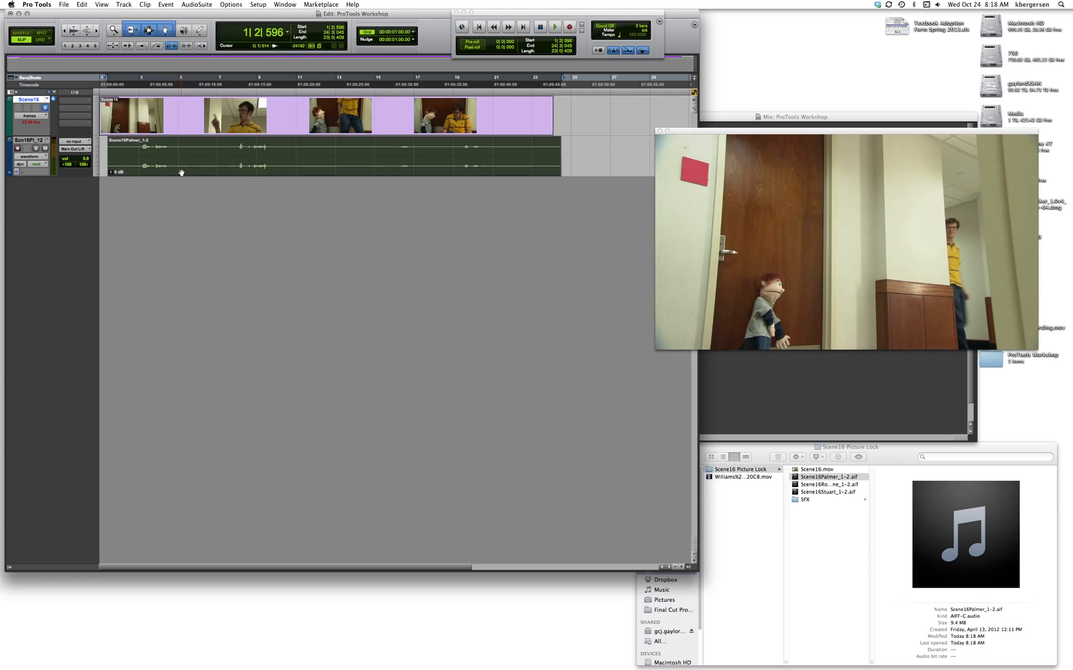
pyautogui.moveTo(187, 160); pyautogui.dragTo(175, 163)
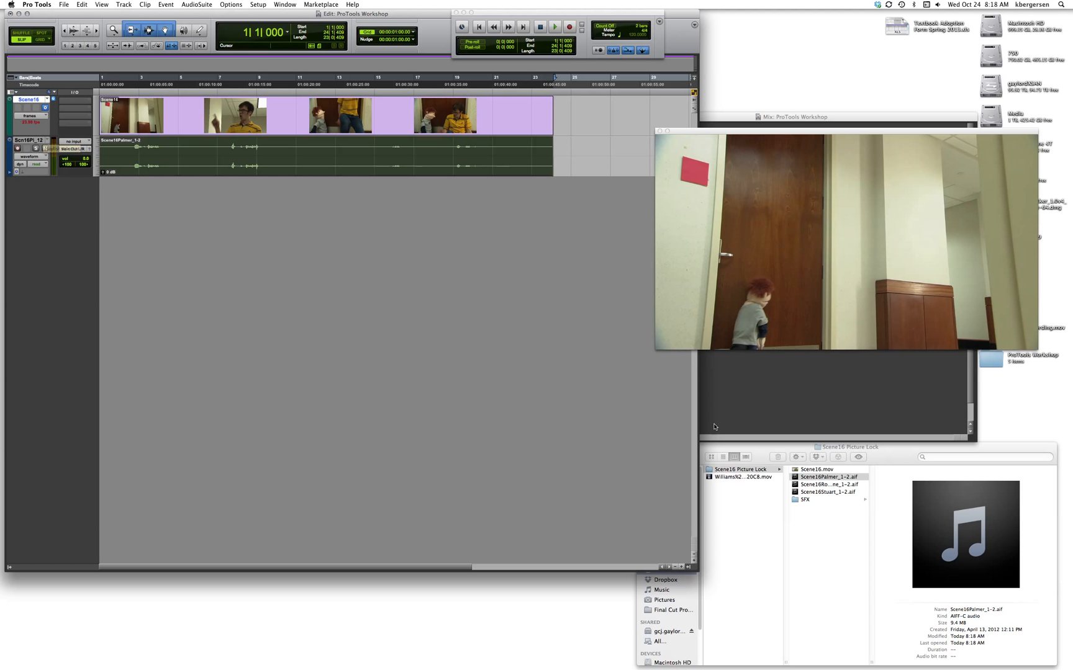
# Add Scene16Stuart_1-2.aif from the Finder as a new audio track and align its clip with the session start.
pyautogui.moveTo(797, 494); pyautogui.dragTo(122, 209)
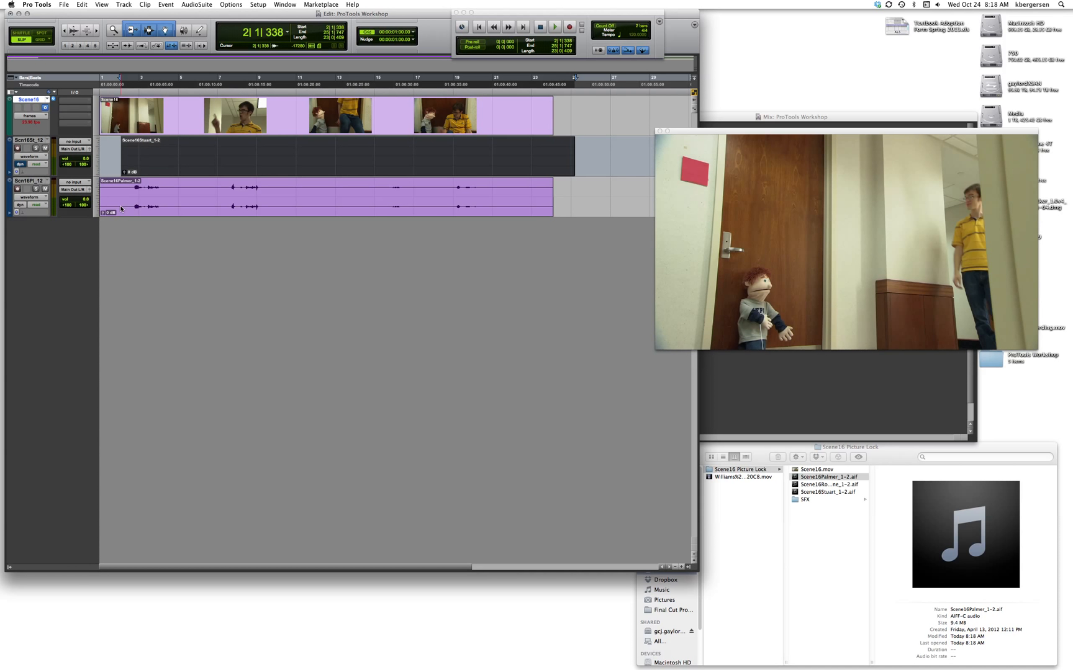
pyautogui.moveTo(167, 175); pyautogui.dragTo(147, 175)
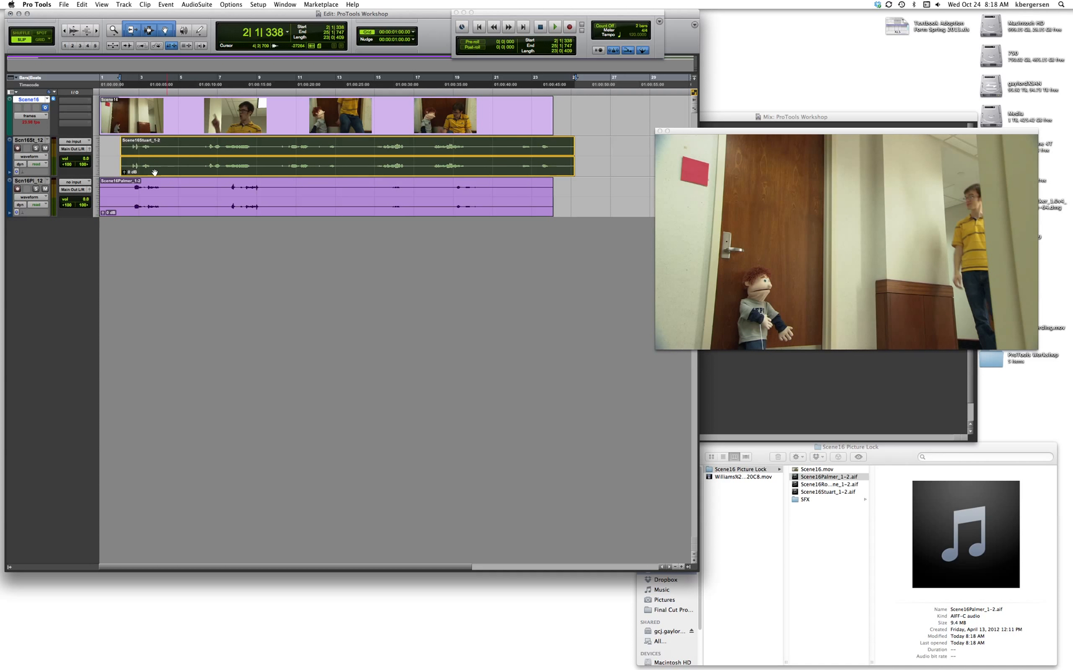
# Bring Scene16RoomTone_1-2.aif in from the Finder as a new audio track and align its clip with the session start.
pyautogui.click(827, 479)
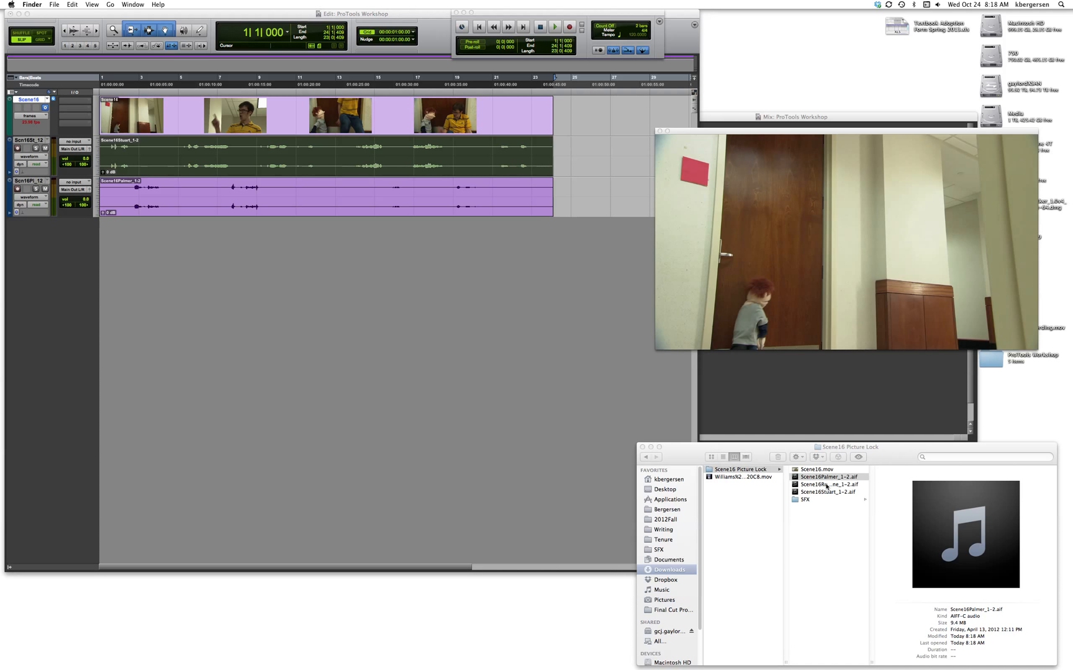
pyautogui.click(801, 484)
pyautogui.moveTo(799, 487); pyautogui.dragTo(99, 281)
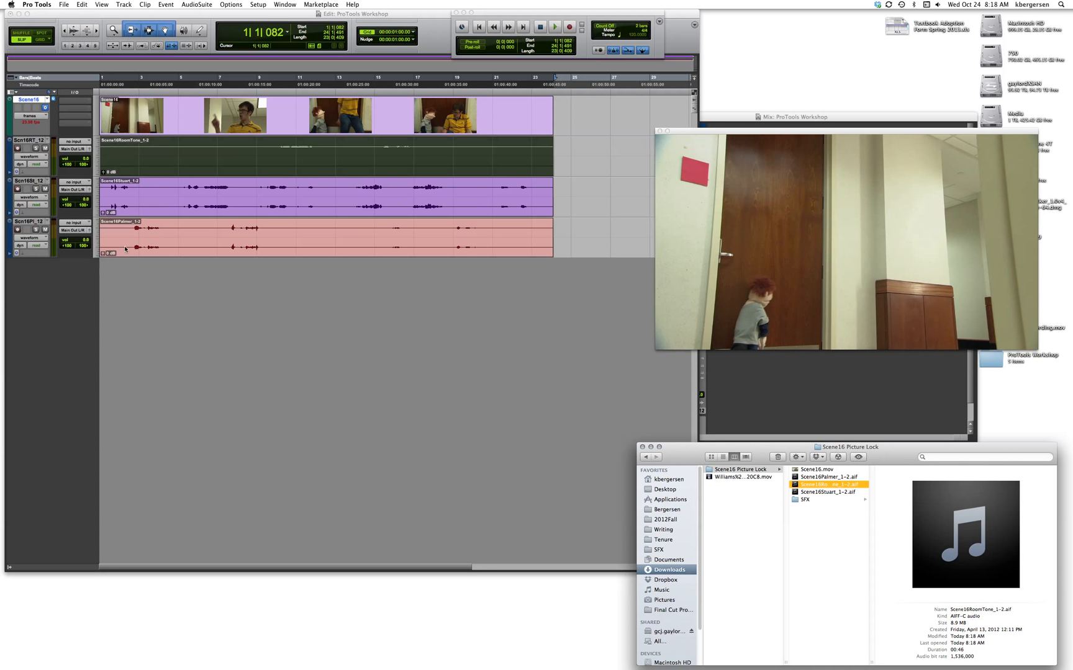
pyautogui.click(151, 149)
pyautogui.moveTo(150, 170); pyautogui.dragTo(143, 170)
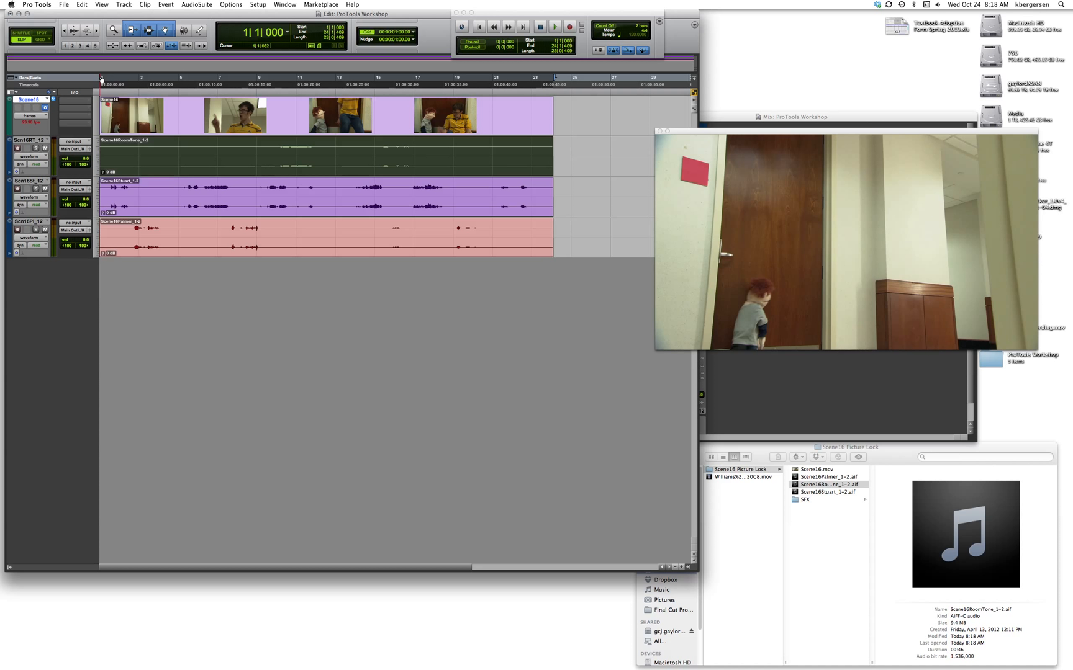
# Play the session from the start with the system volume raised to check the dialogue against the video.
pyautogui.press('space')
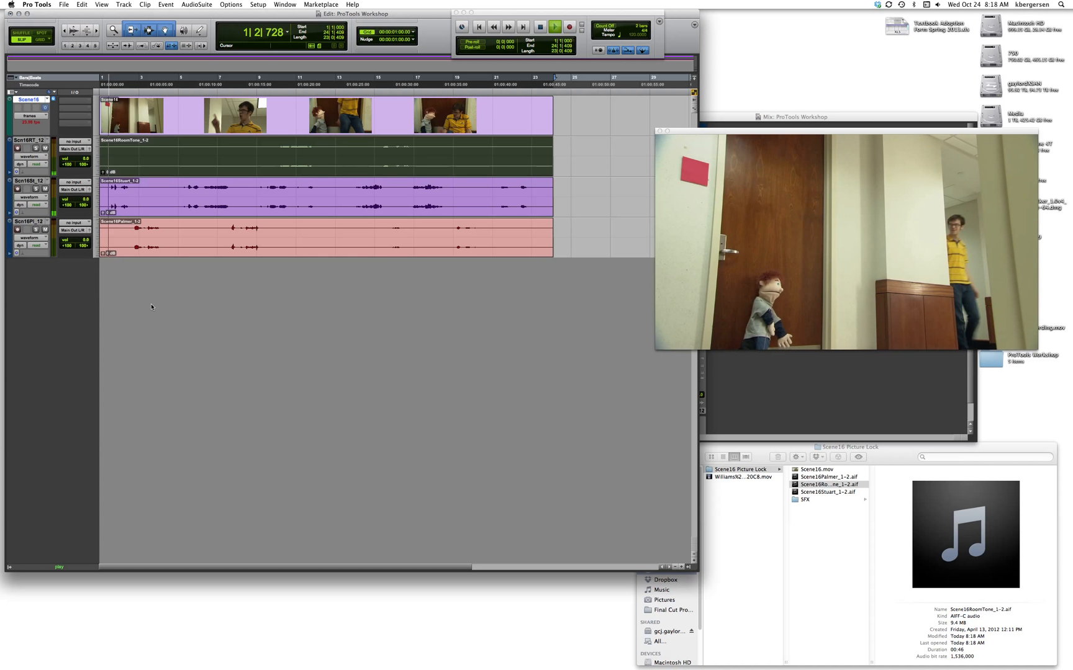
pyautogui.press('XF86AudioRaiseVolume')
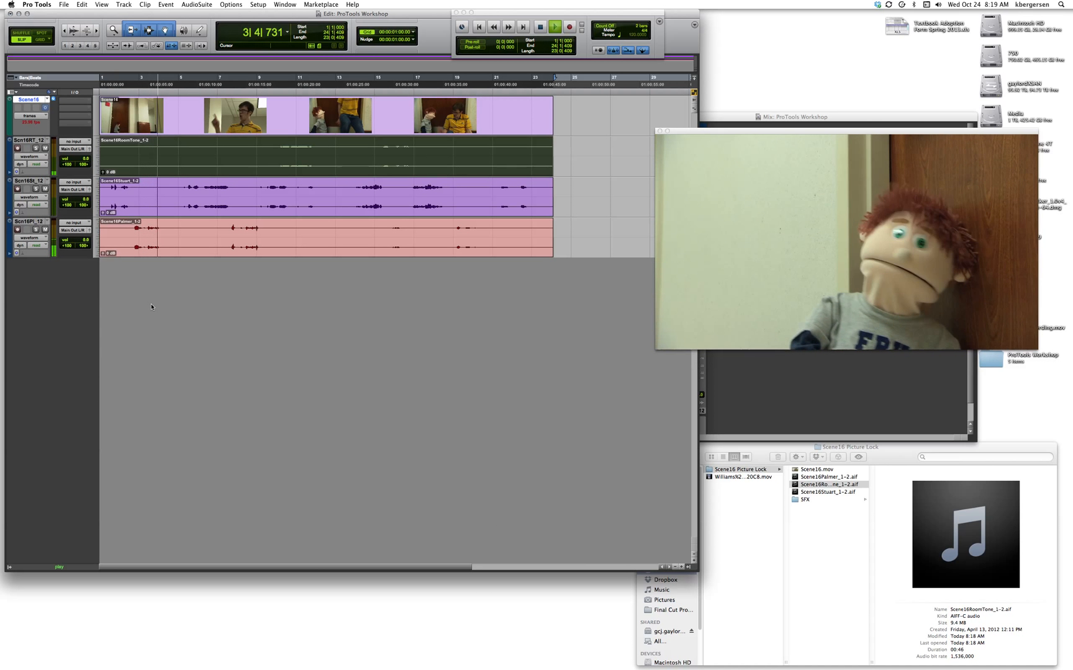
pyautogui.press('space')
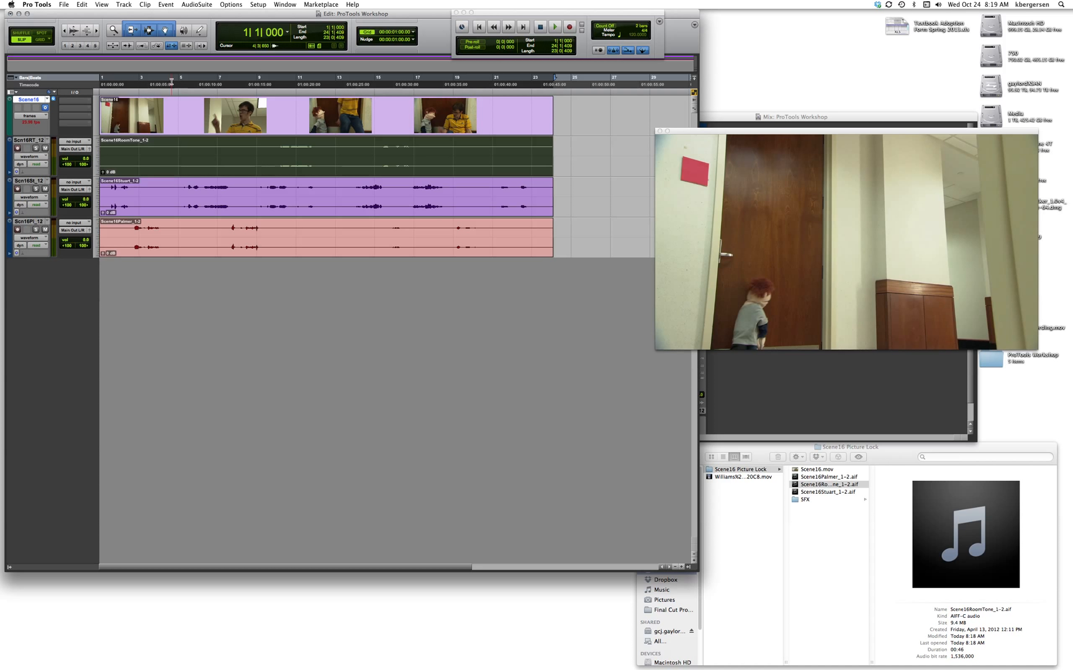
# Select the timeline range from about 4|4|509 to 6|1|870, play it, and return the playback position near the session start.
pyautogui.moveTo(175, 78); pyautogui.dragTo(202, 85)
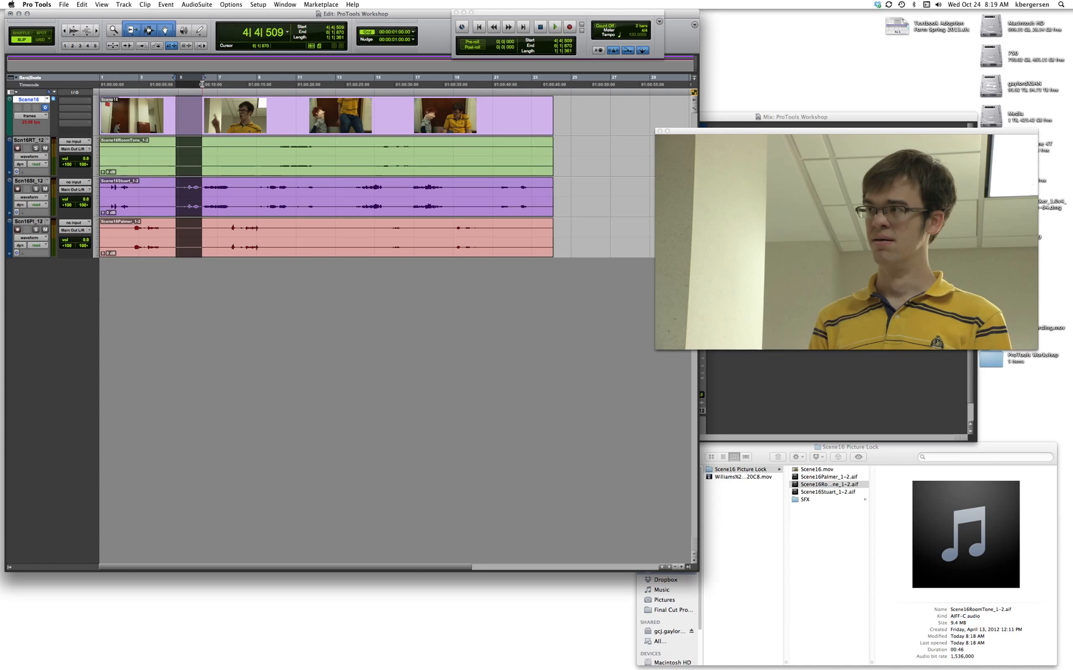
pyautogui.press('space')
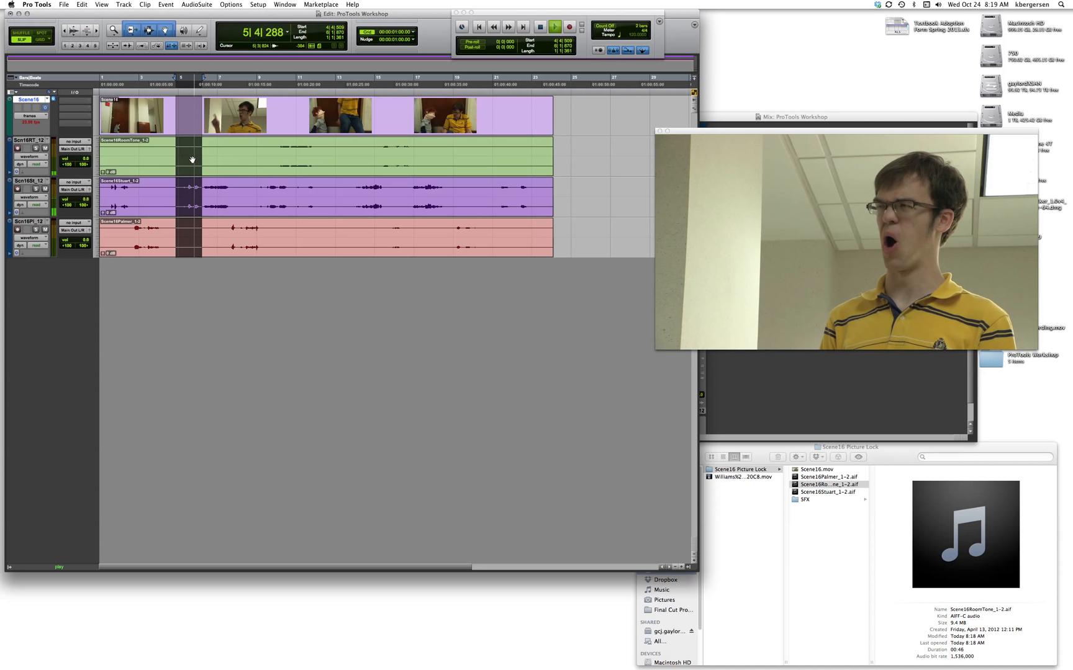
pyautogui.press('space')
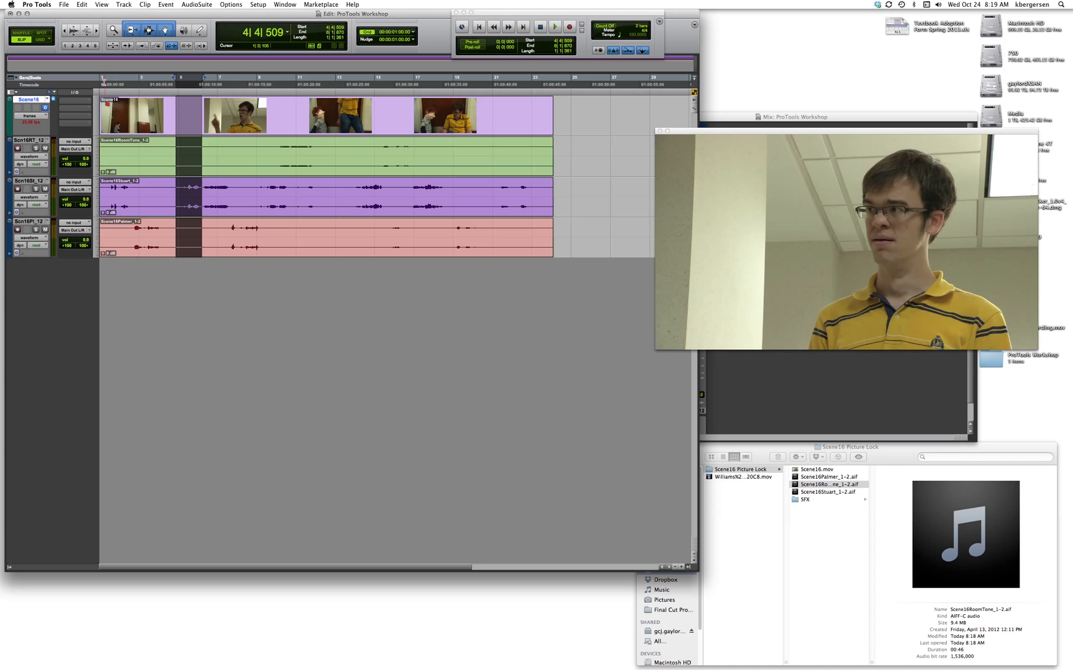
pyautogui.click(103, 82)
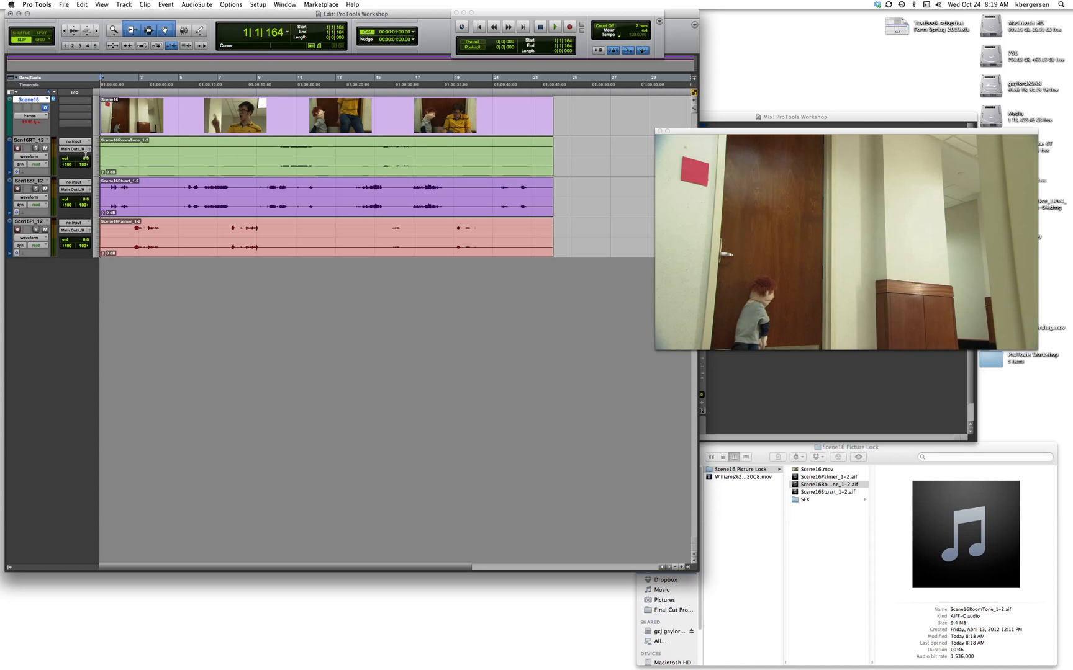
# Select the whole RoomTone clip and enlarge the waveform display of the audio tracks by two vertical zoom steps.
pyautogui.doubleClick(301, 167)
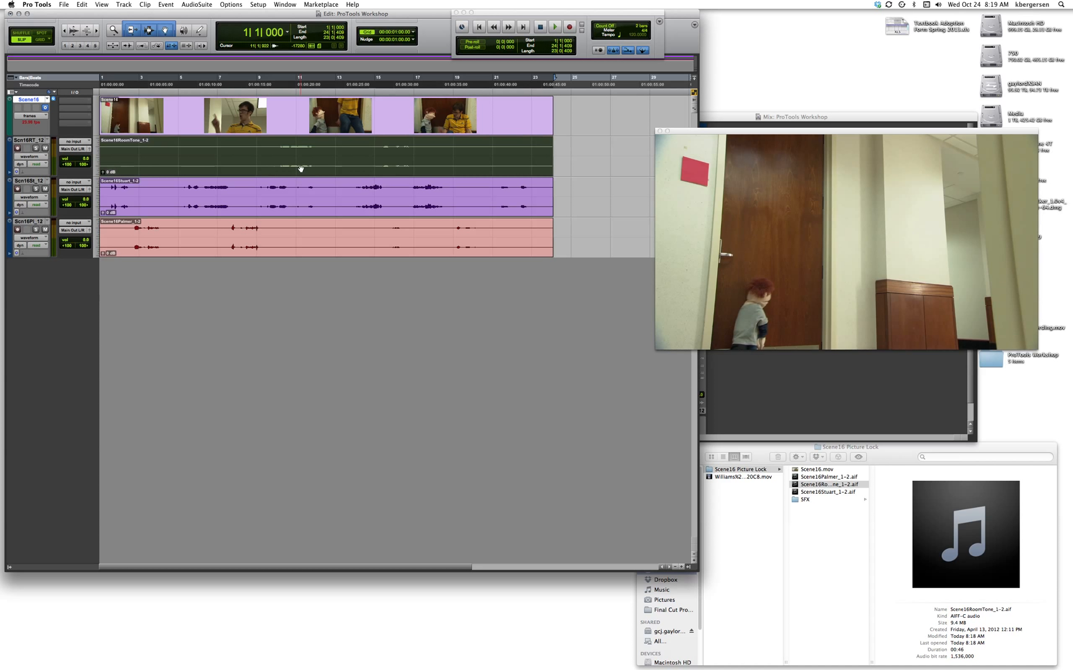
pyautogui.click(72, 31)
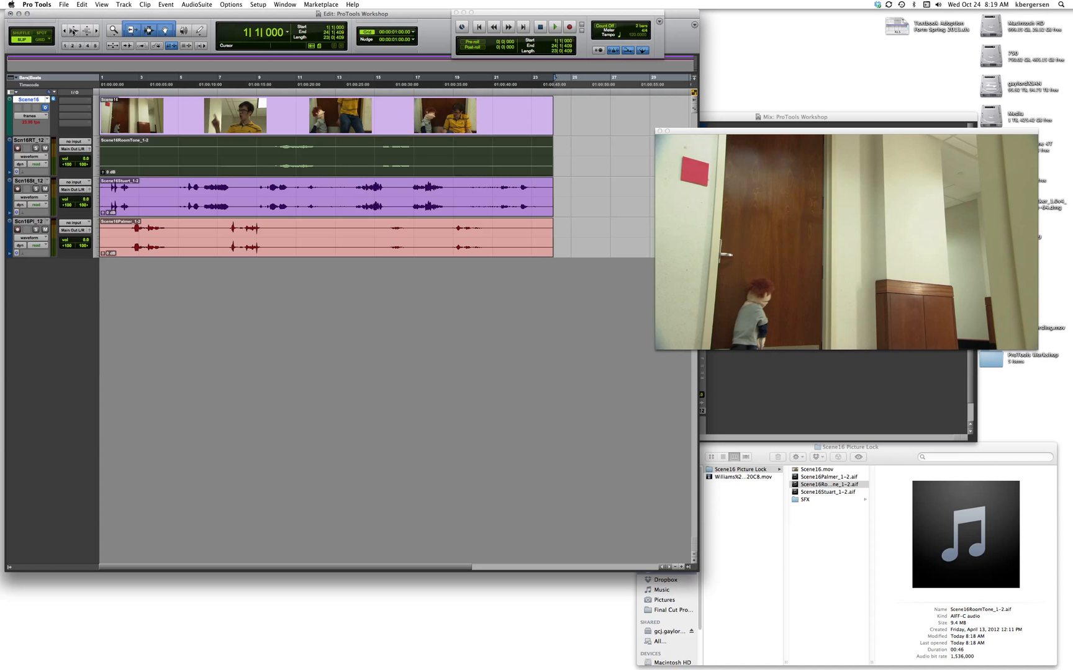
pyautogui.click(73, 31)
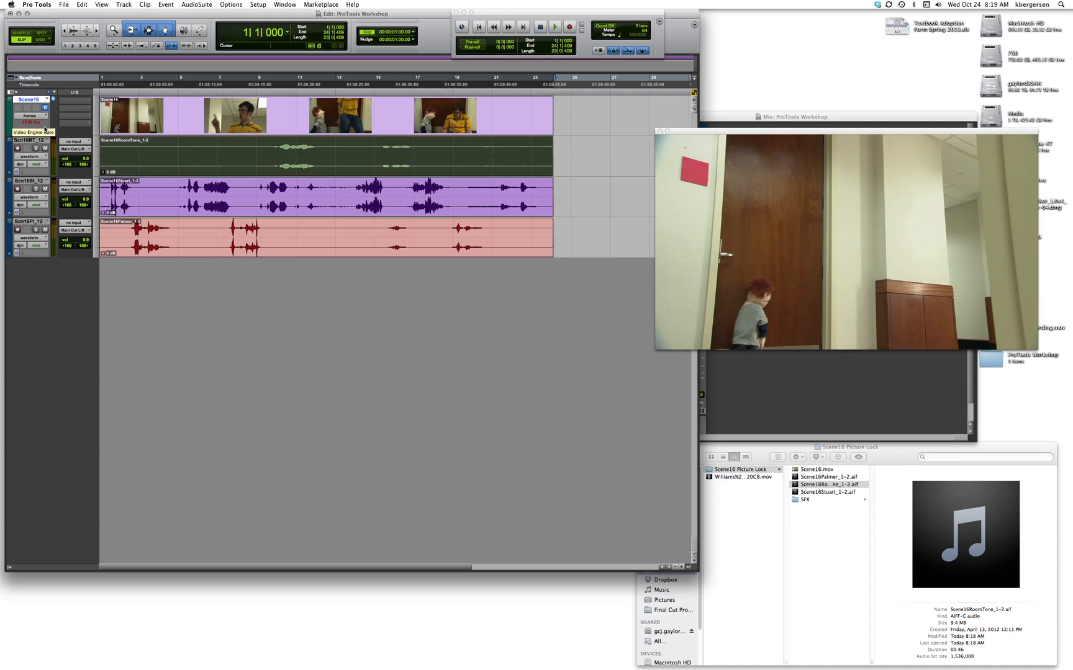
# Show the volume automation lane beneath the RoomTone track.
pyautogui.click(10, 174)
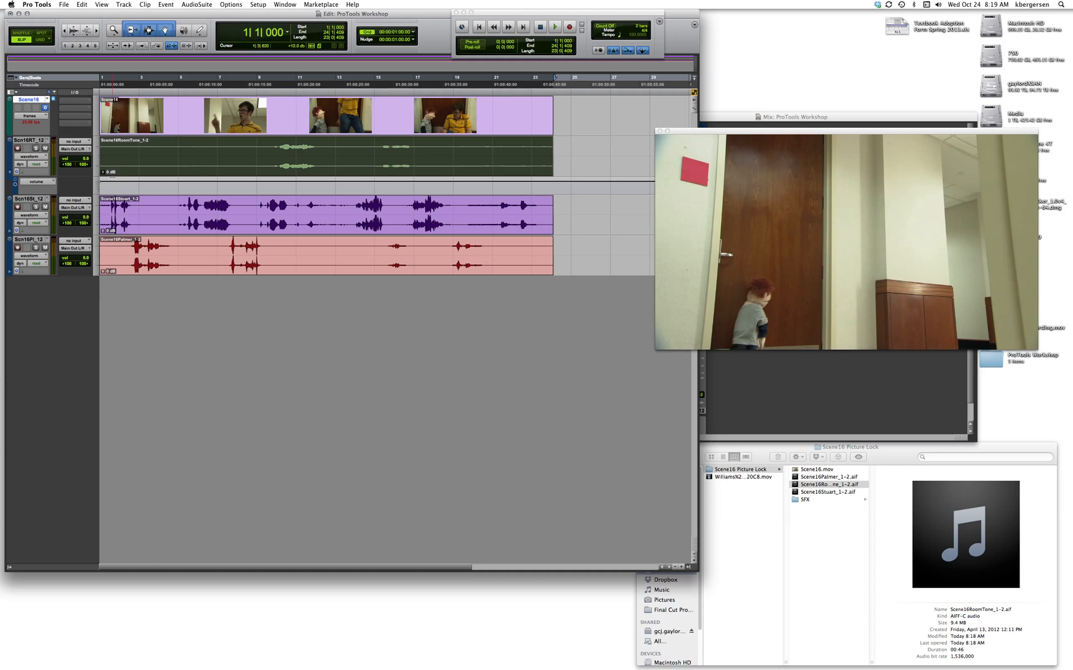
pyautogui.click(10, 174)
pyautogui.click(10, 173)
# Create a downward volume slope in the RoomTone track's automation lane between about bars 8 and 10, leaving the level lower after it.
pyautogui.click(200, 31)
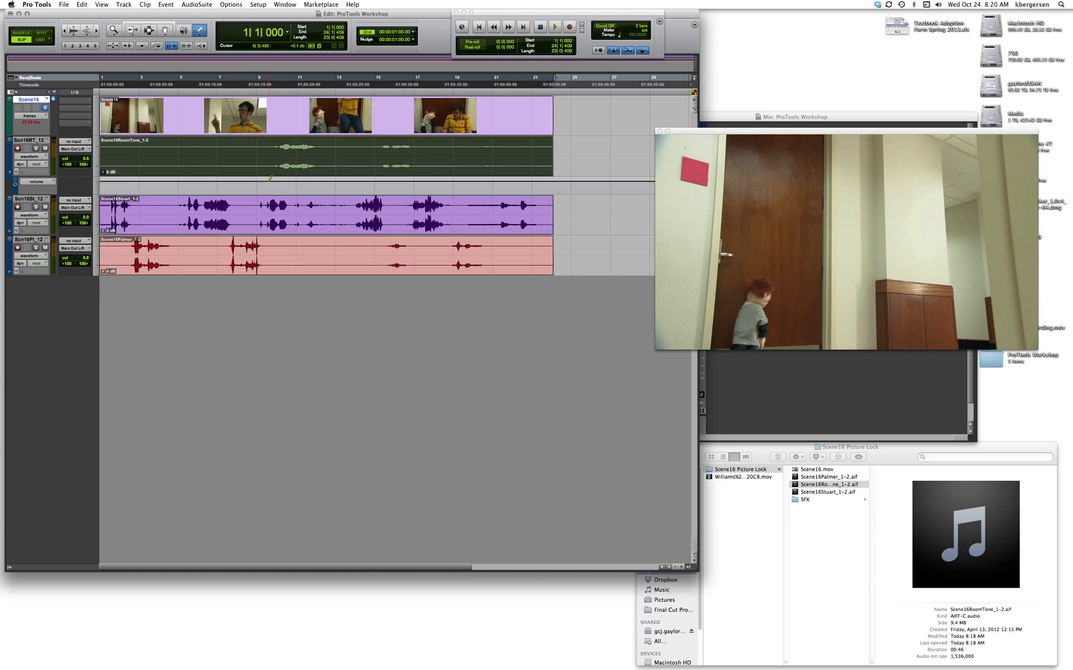
pyautogui.moveTo(272, 179); pyautogui.dragTo(272, 179)
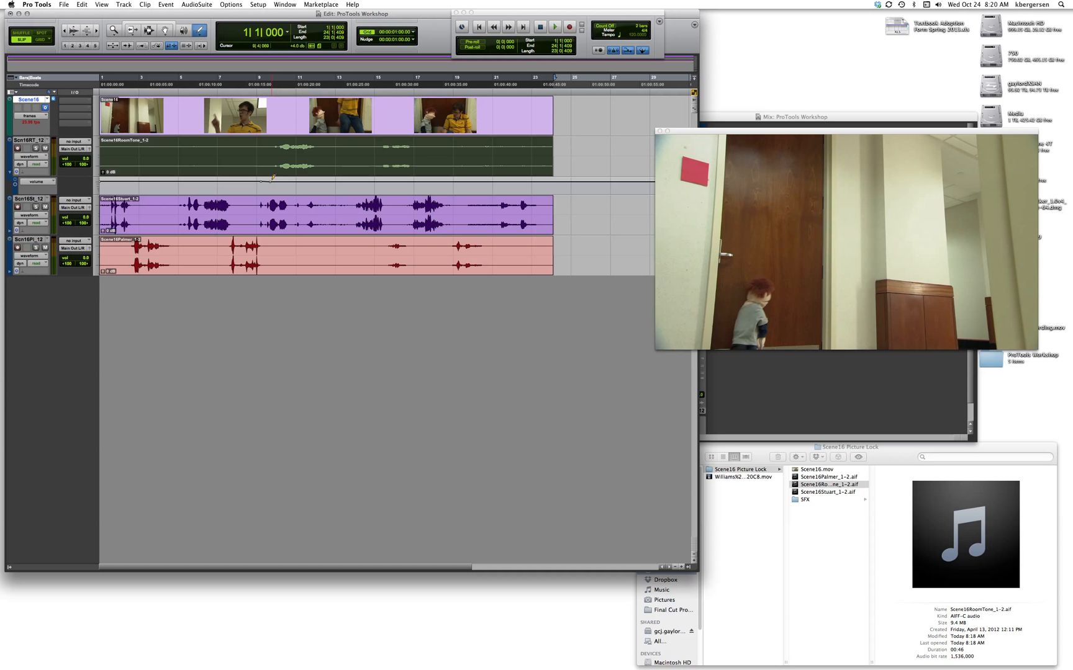
pyautogui.click(165, 26)
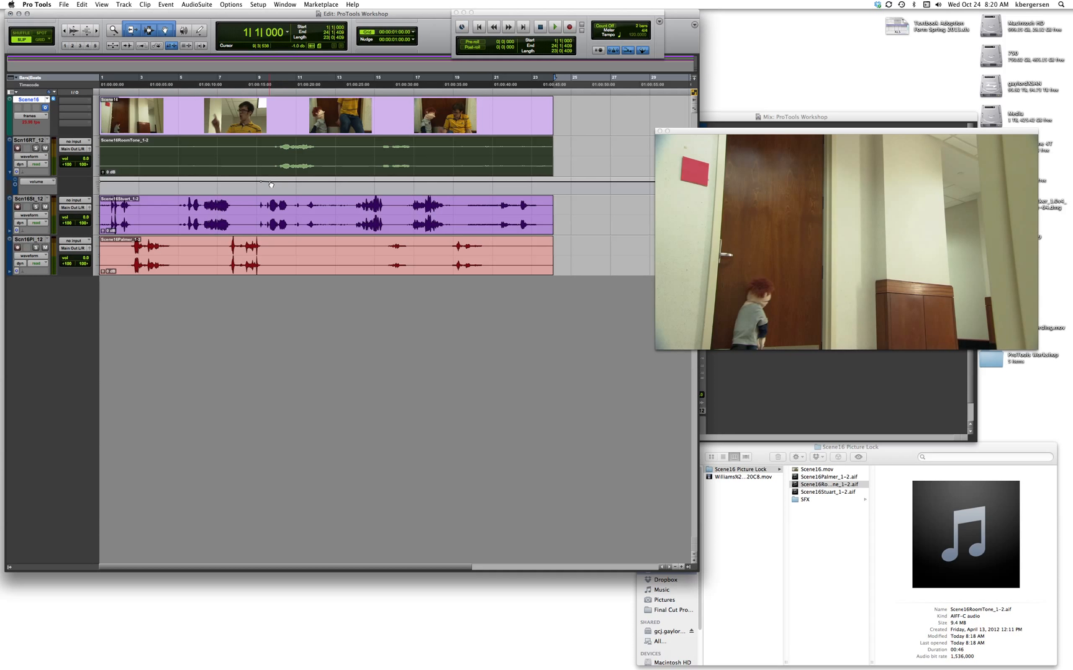
pyautogui.moveTo(267, 181)
pyautogui.mouseDown()
pyautogui.moveTo(292, 182)
pyautogui.moveTo(273, 186)
pyautogui.mouseUp()
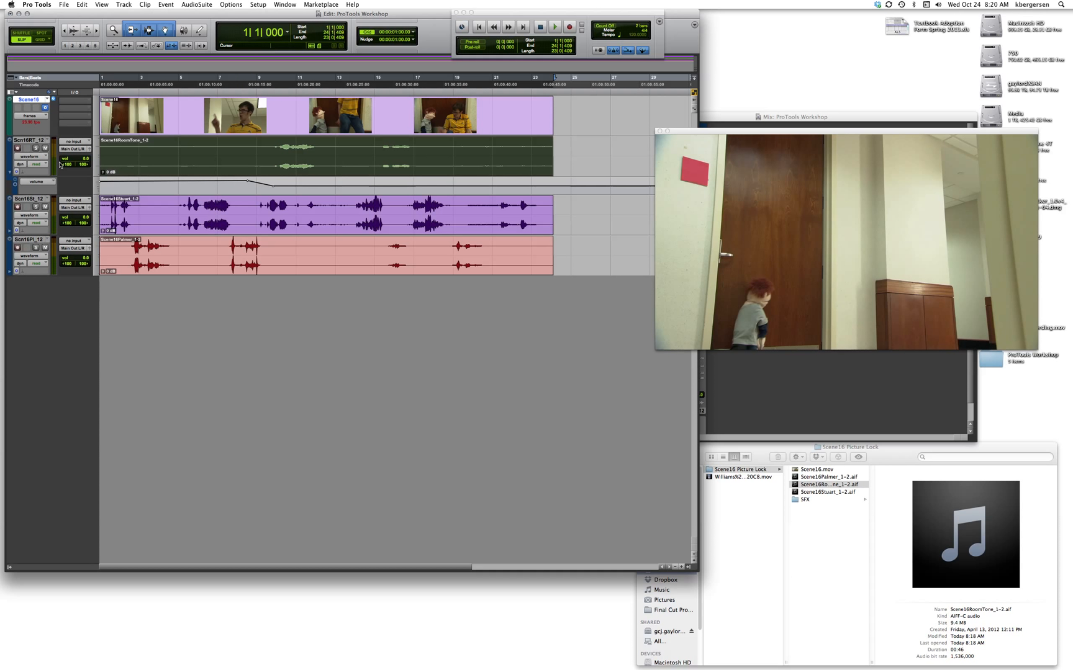
# Keep the first RoomTone automation lane on volume and add a second automation lane below it.
pyautogui.click(36, 181)
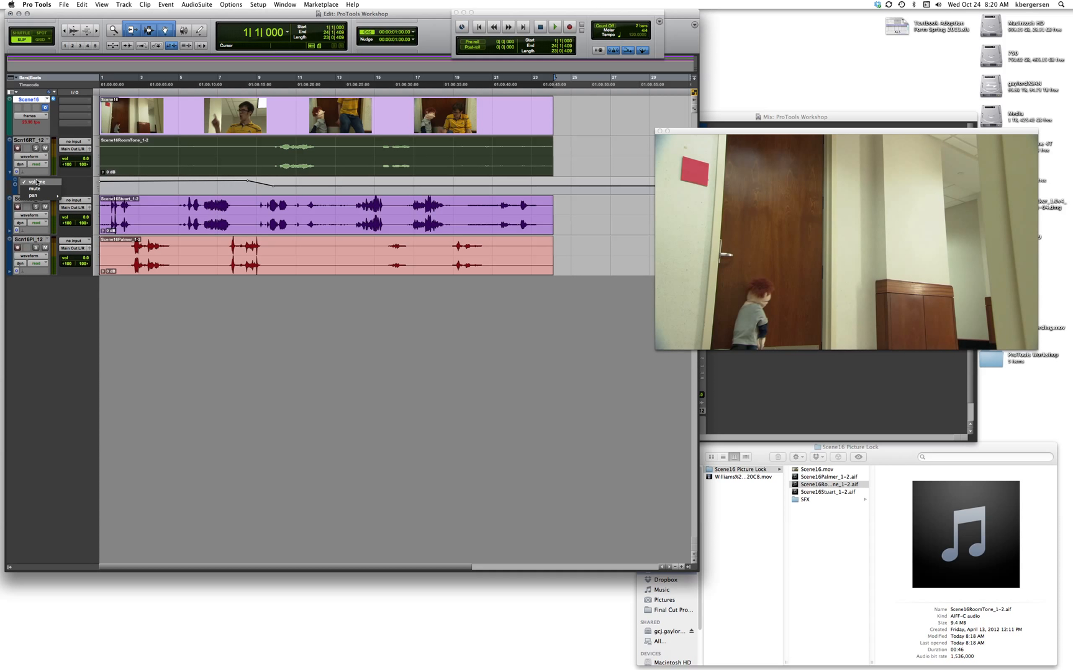
pyautogui.click(37, 182)
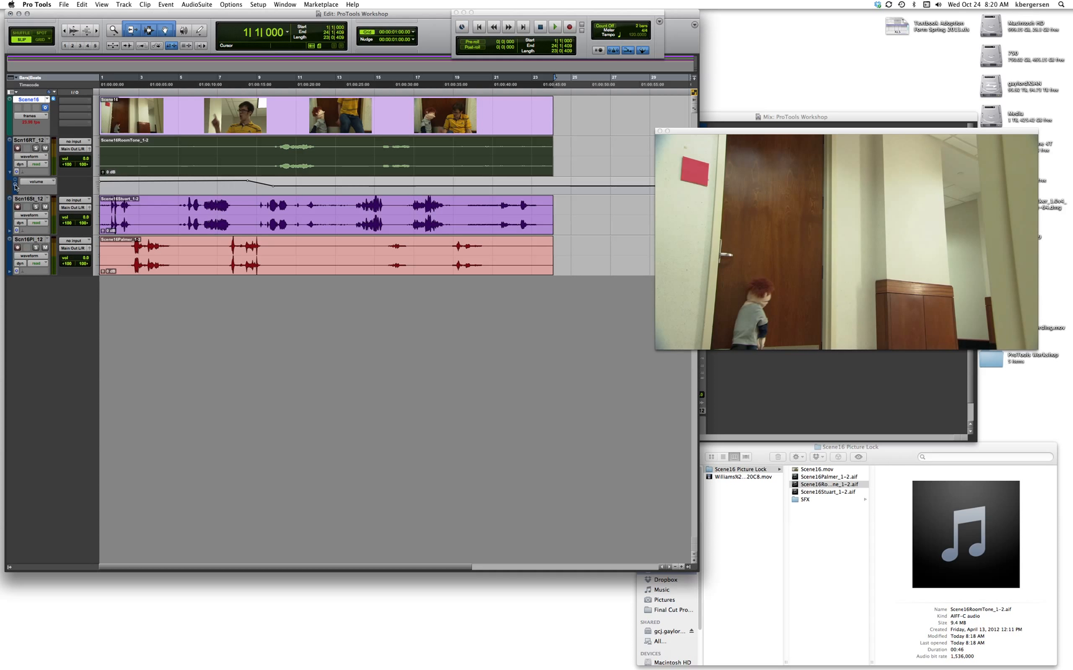
pyautogui.click(16, 184)
pyautogui.click(35, 200)
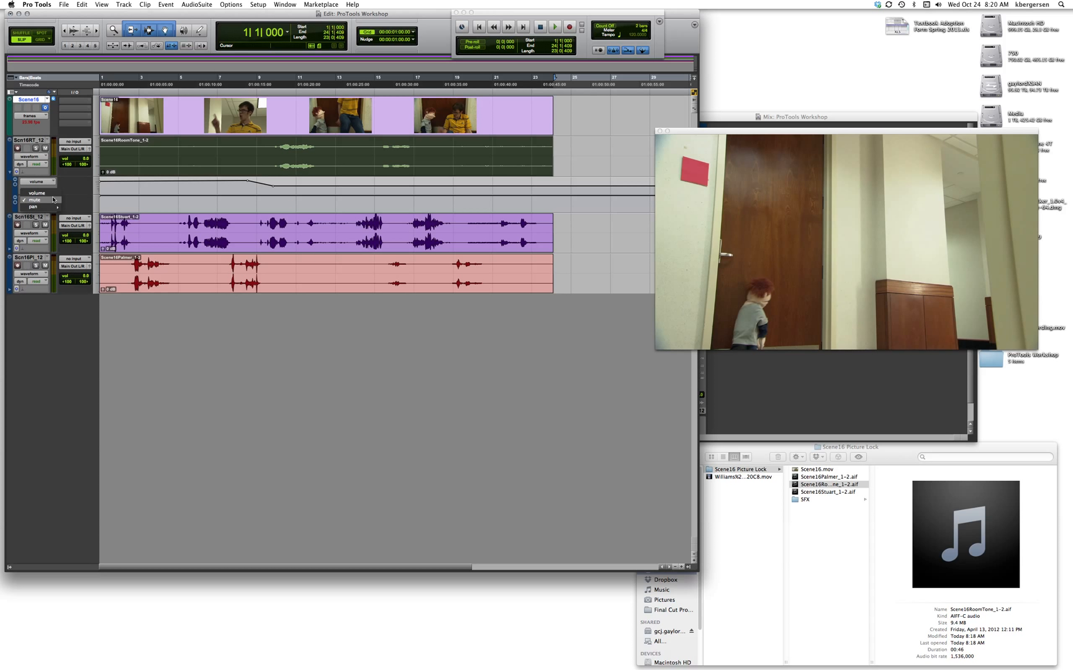
pyautogui.click(88, 211)
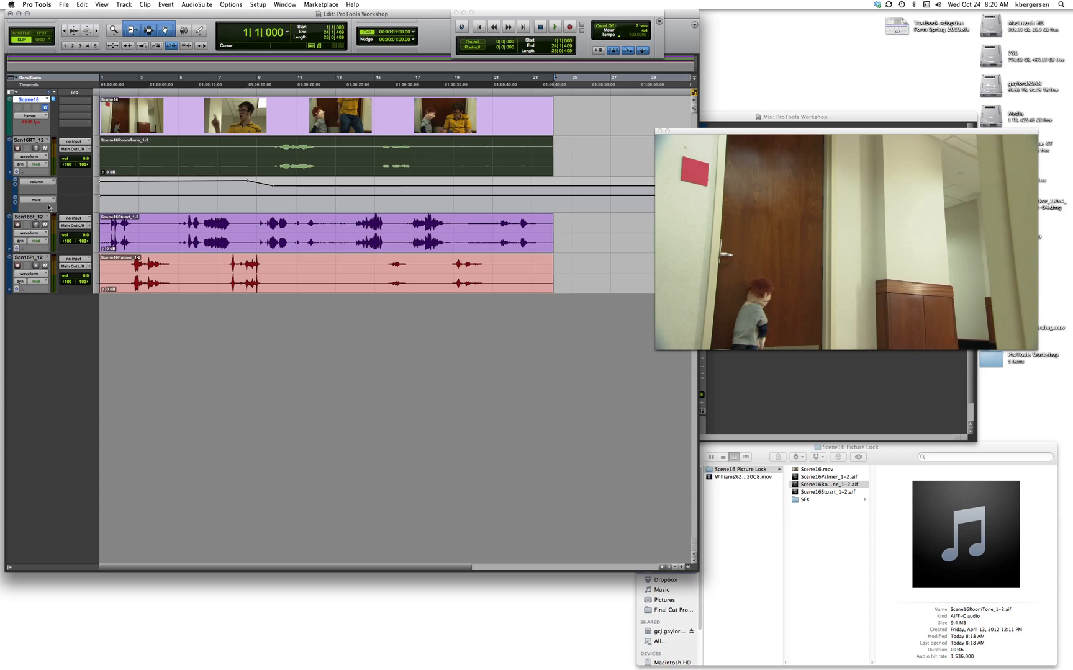
# Set the second RoomTone automation lane to display all pan types.
pyautogui.click(52, 201)
pyautogui.click(52, 202)
pyautogui.click(51, 202)
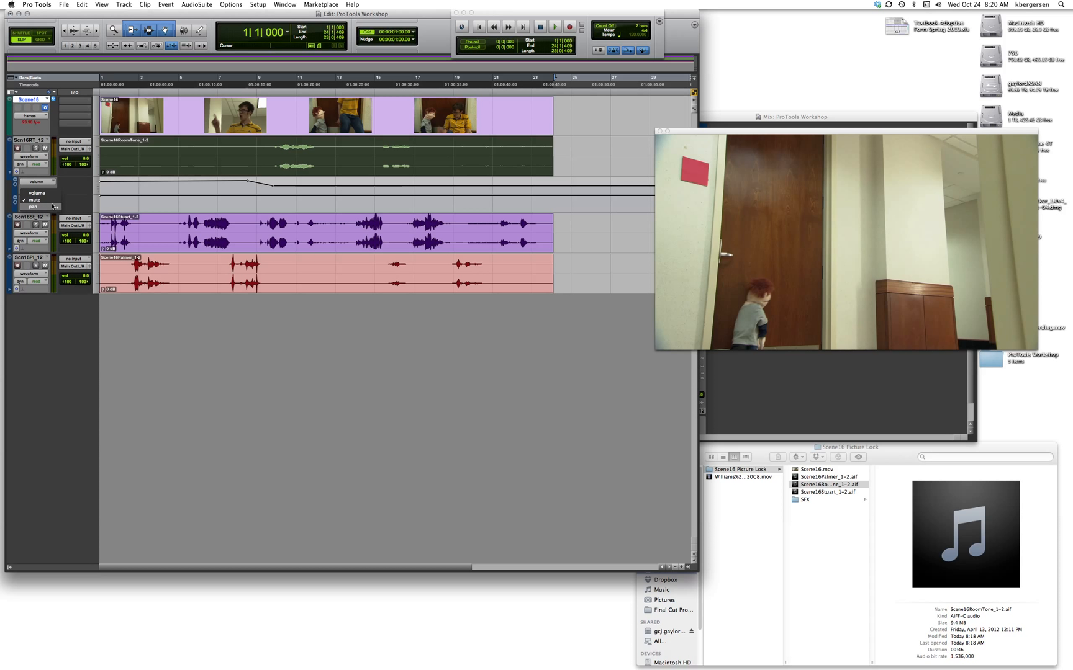
pyautogui.moveTo(61, 211)
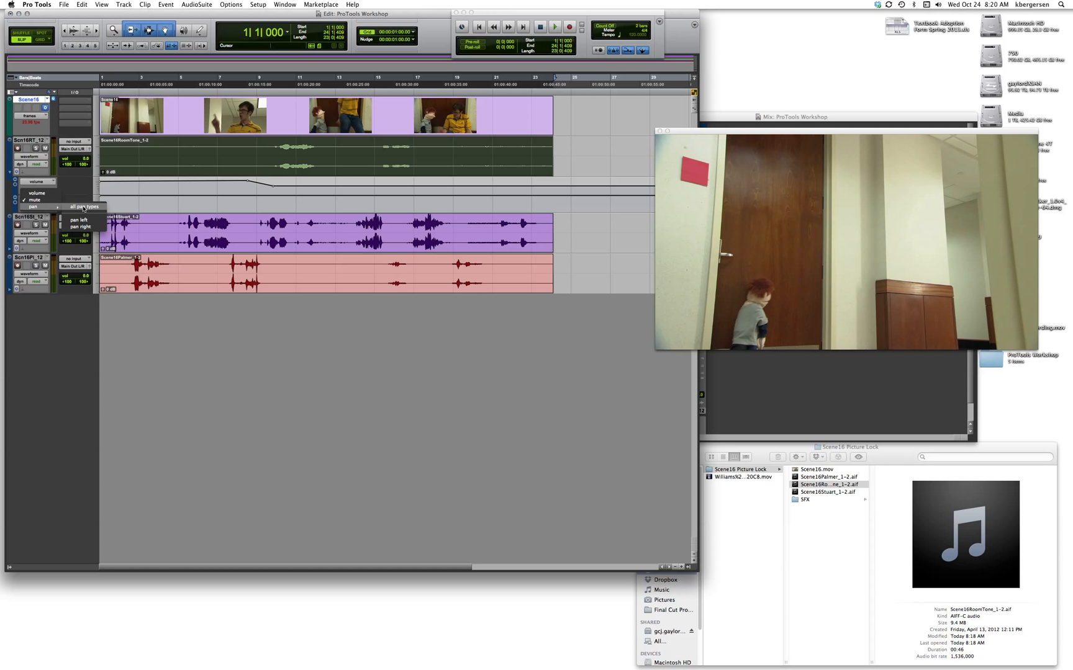
pyautogui.click(84, 208)
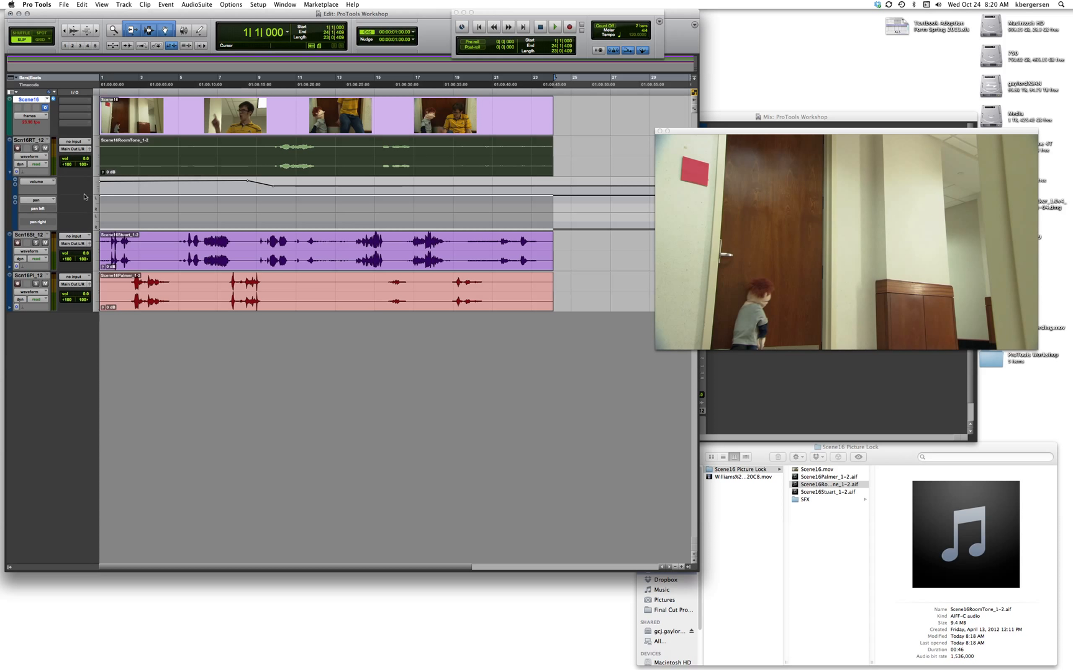
pyautogui.click(54, 200)
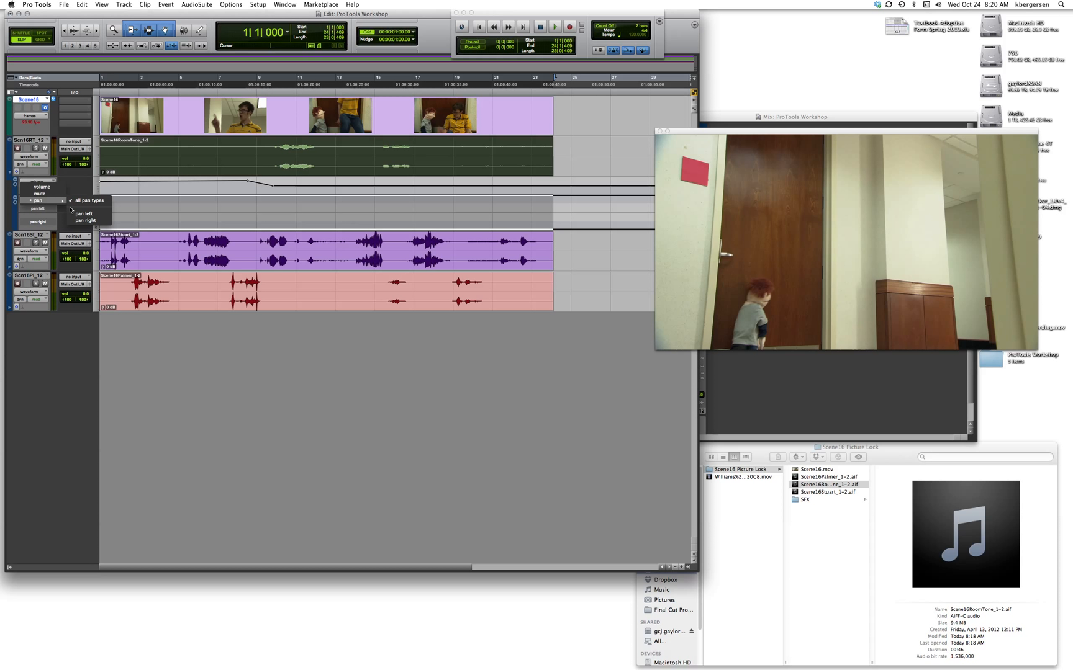
pyautogui.click(84, 206)
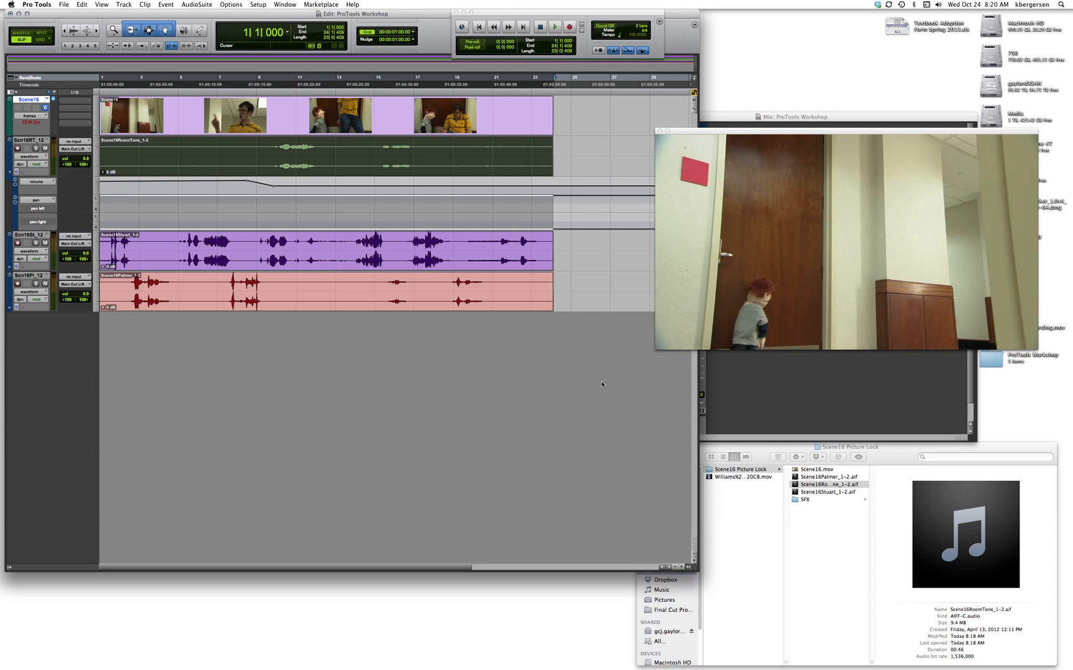
# Play the session from about 4|3|159 to hear the RoomTone volume automation.
pyautogui.click(170, 81)
pyautogui.press('space')
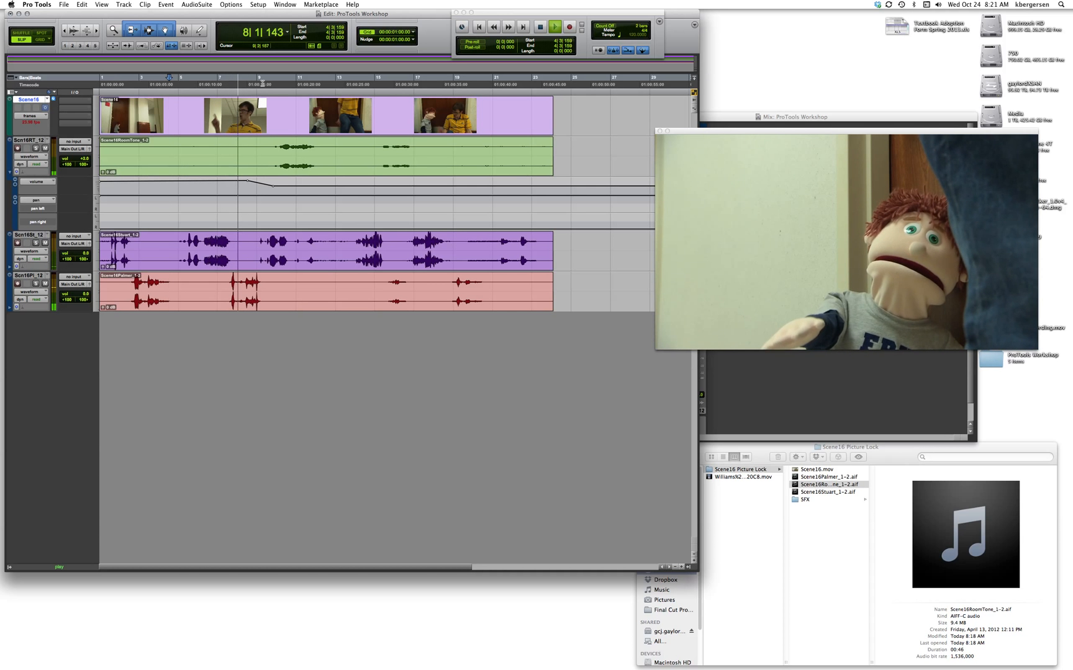
pyautogui.press('space')
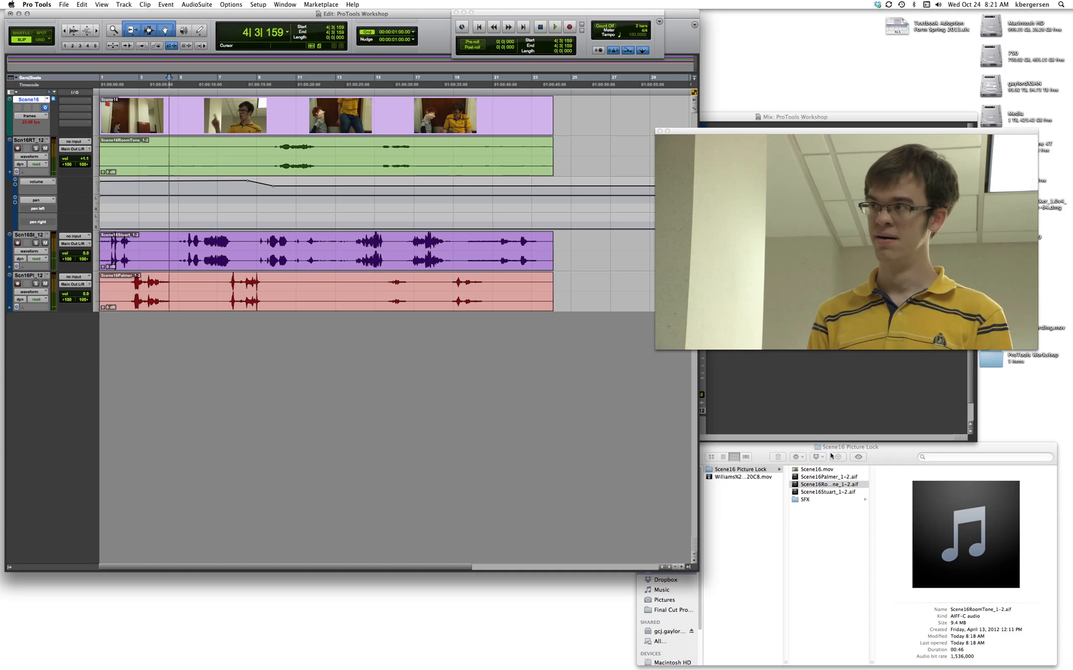
# Add moans_1-2.aif from the Finder's SFX folder as a new audio track and align its clip with the session start.
pyautogui.click(798, 500)
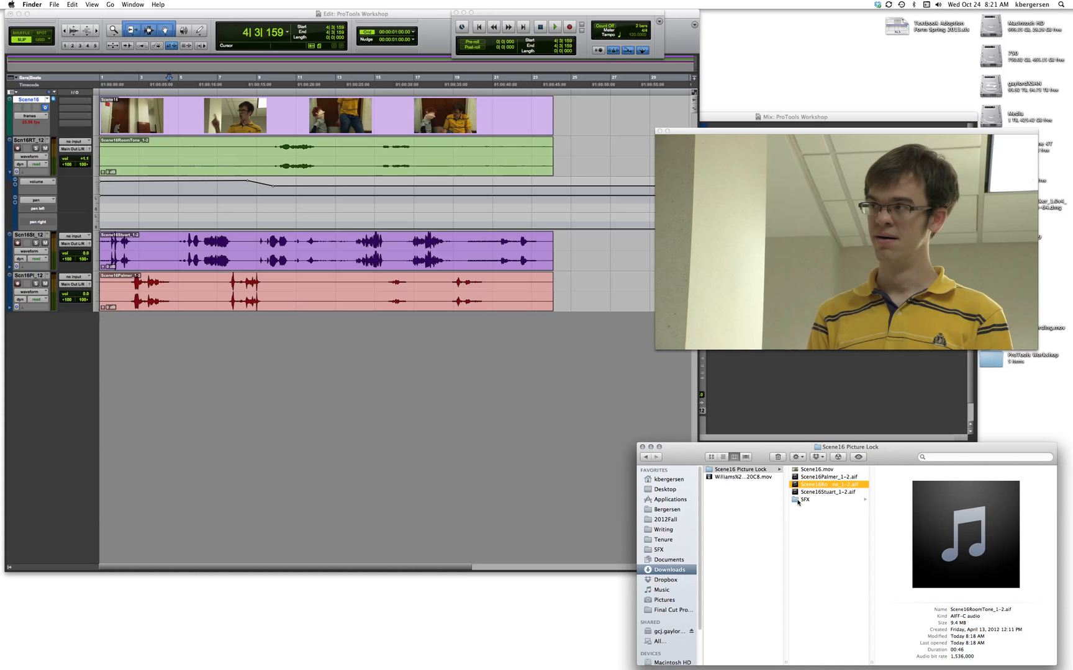
pyautogui.click(798, 500)
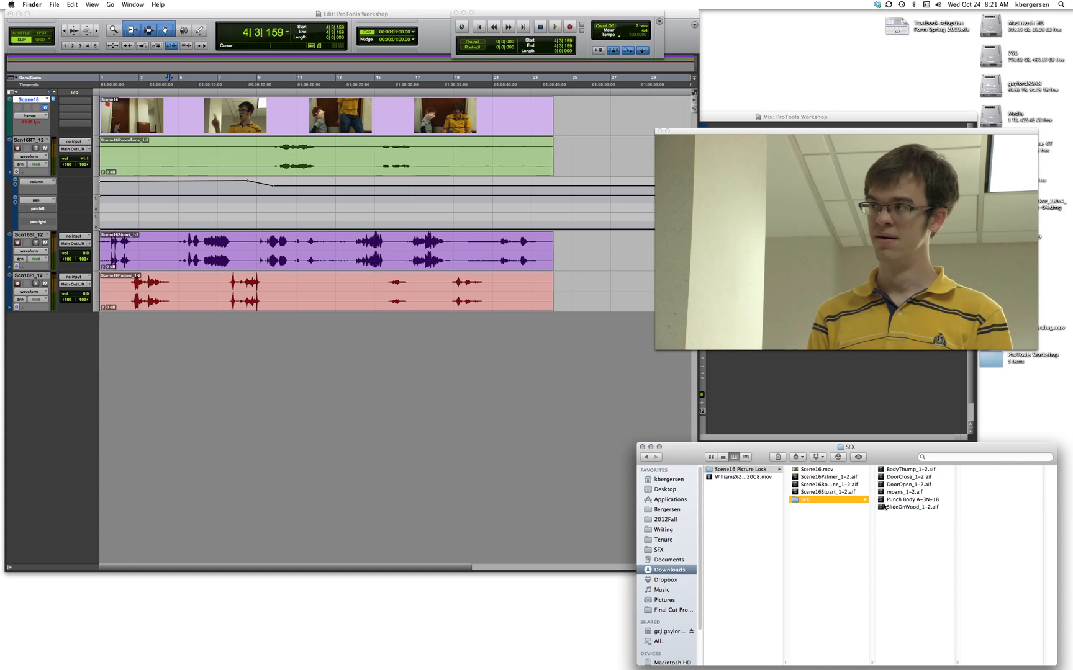
pyautogui.moveTo(894, 492); pyautogui.dragTo(106, 335)
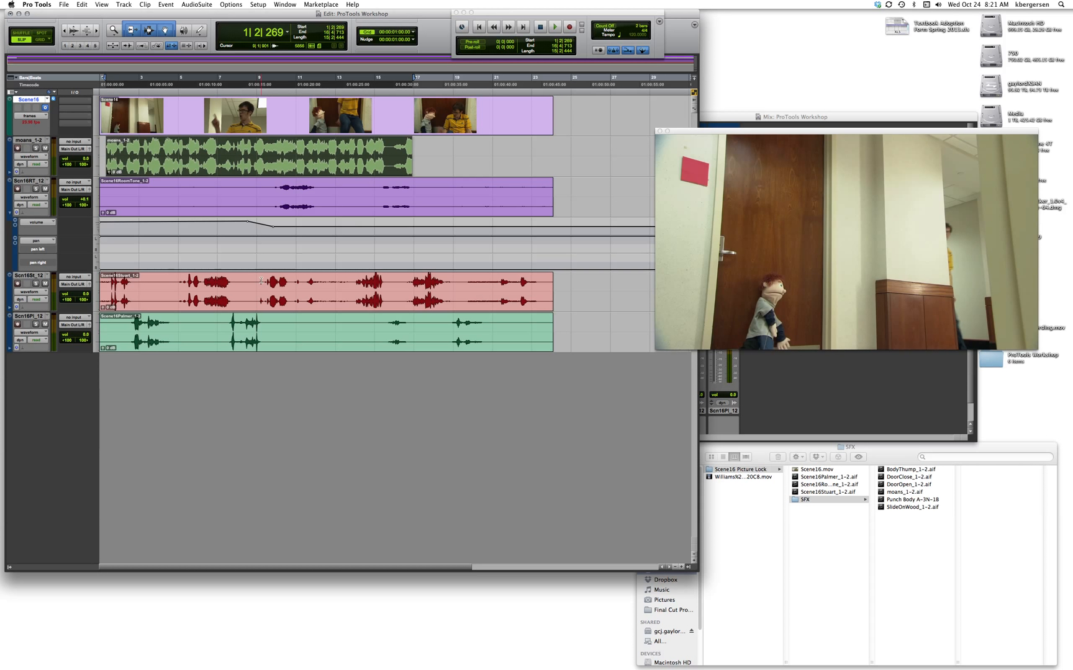
pyautogui.click(122, 169)
pyautogui.moveTo(122, 169); pyautogui.dragTo(98, 163)
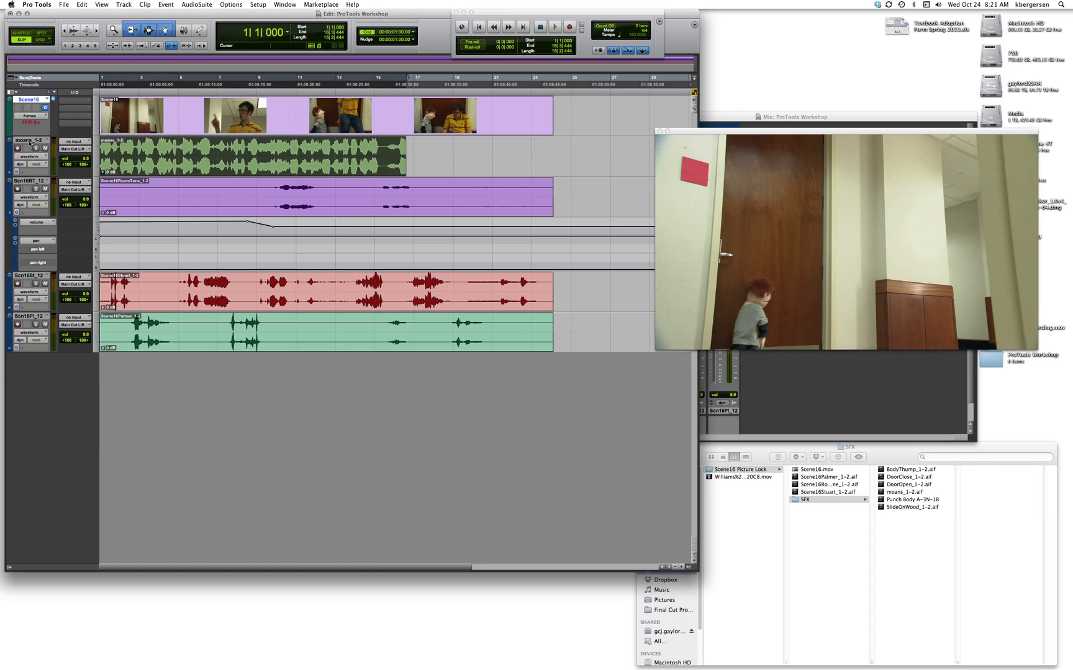
# Move the moans_1-2 track below all the other tracks and show its volume automation lane.
pyautogui.moveTo(29, 143); pyautogui.dragTo(26, 370)
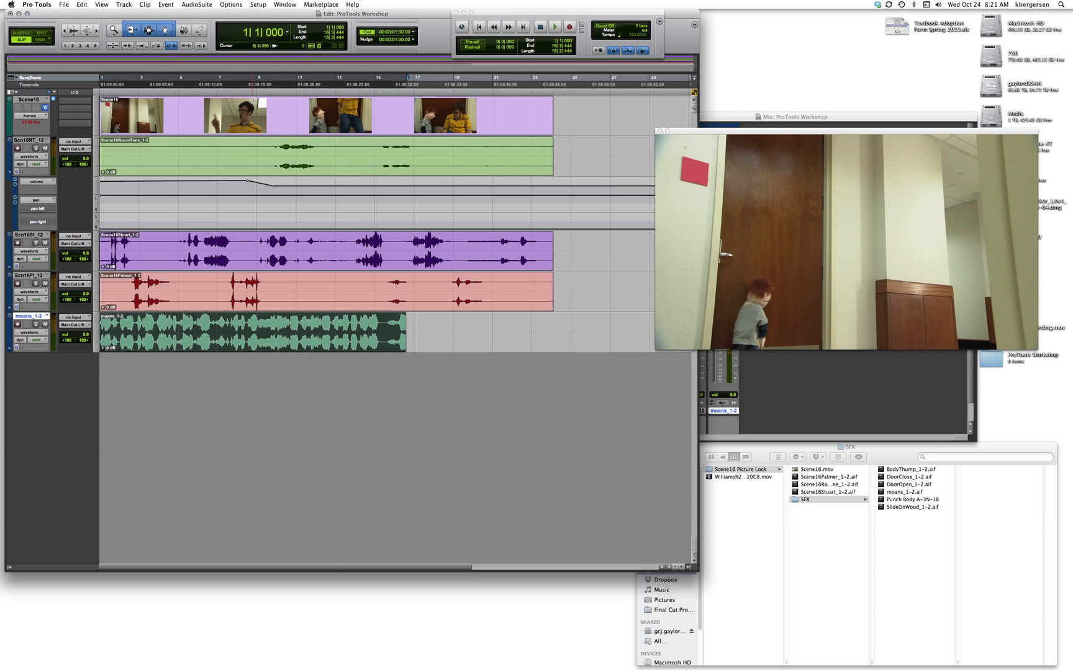
pyautogui.click(10, 349)
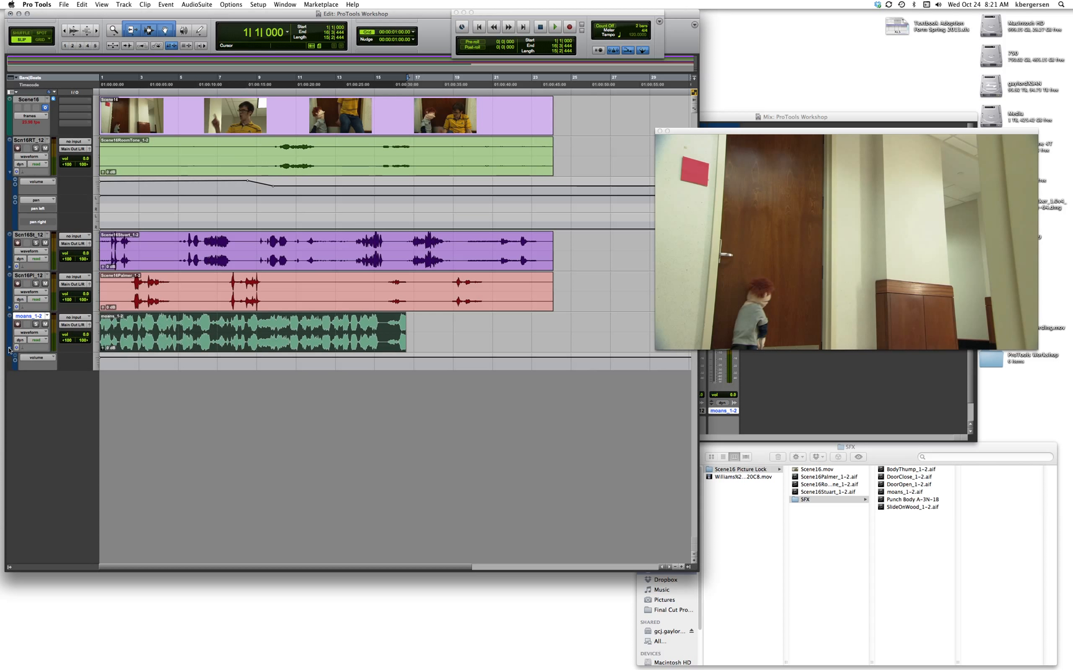
# Select the door-opening range from 9|2|187 to 10|1|338 and add moans volume breakpoints just before it, keeping the level lower until the door opens.
pyautogui.click(277, 88)
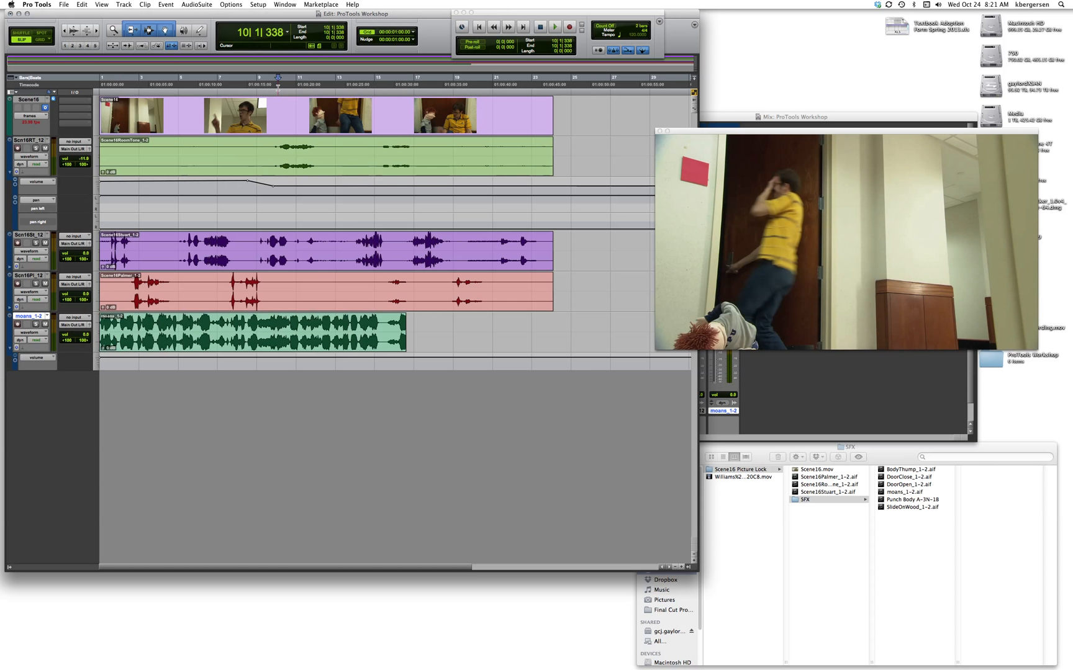
pyautogui.moveTo(278, 88); pyautogui.dragTo(263, 91)
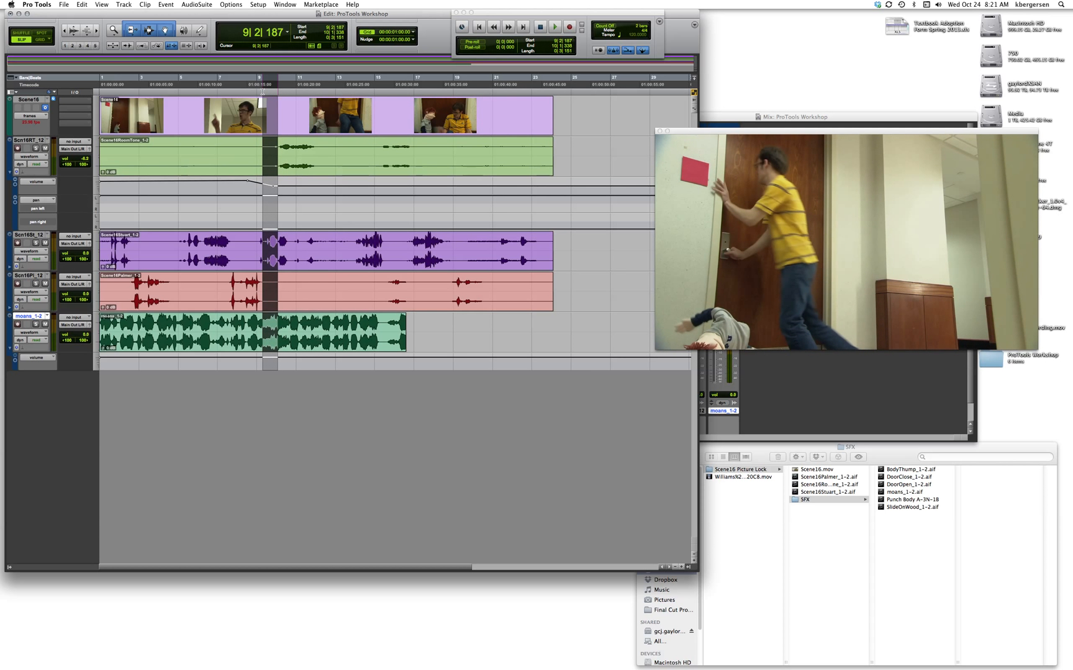
pyautogui.click(199, 30)
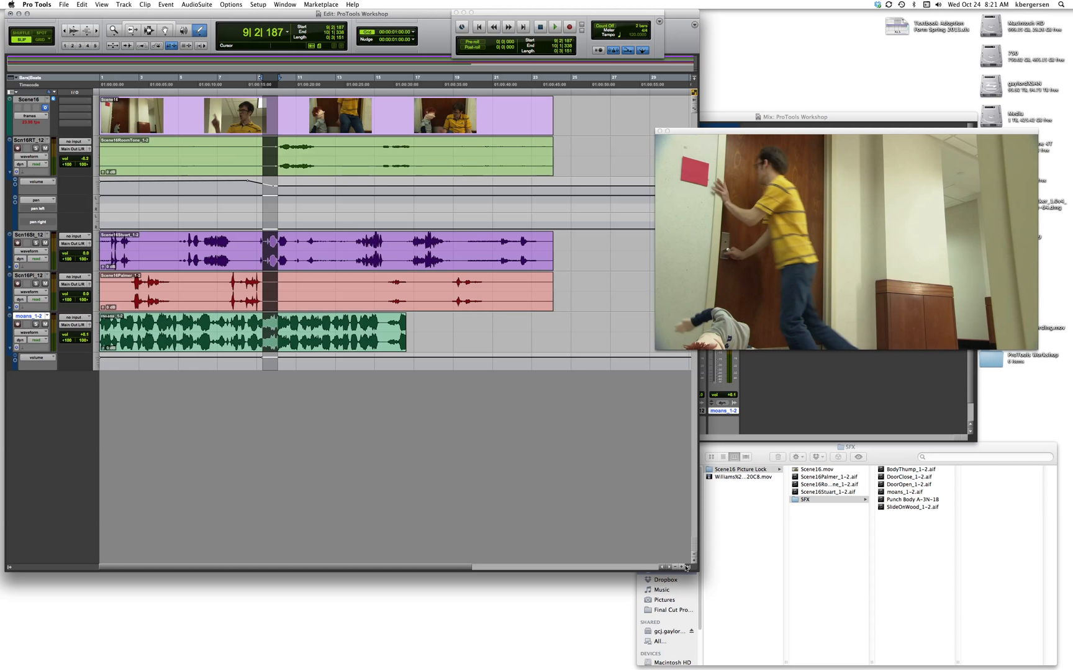
pyautogui.click(681, 567)
pyautogui.click(681, 568)
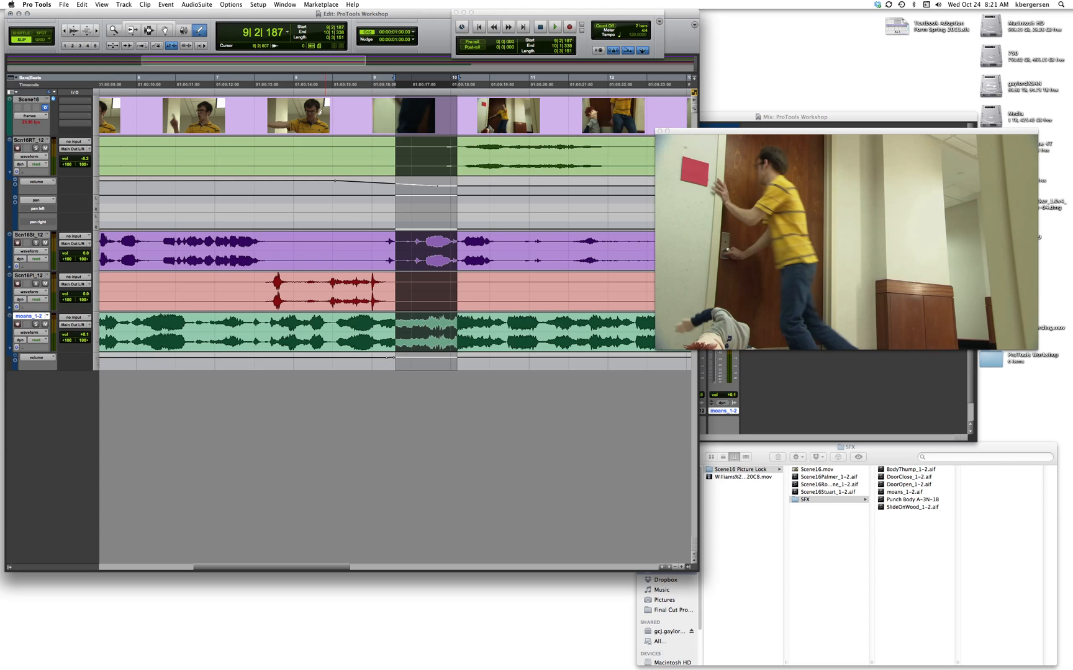
pyautogui.click(156, 26)
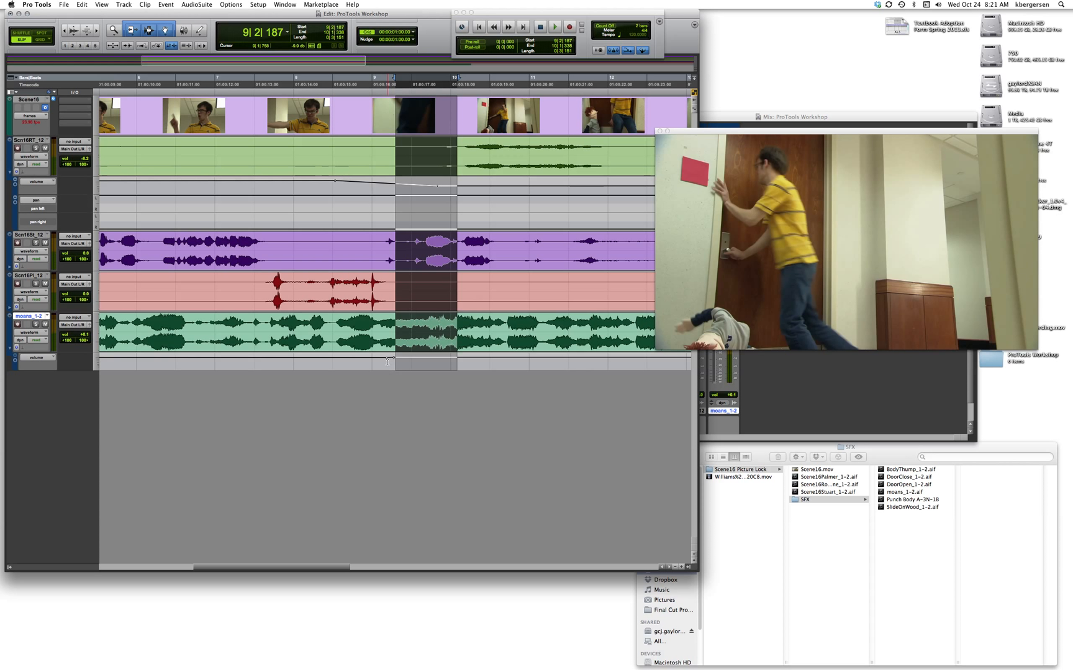
pyautogui.moveTo(389, 361); pyautogui.dragTo(388, 364)
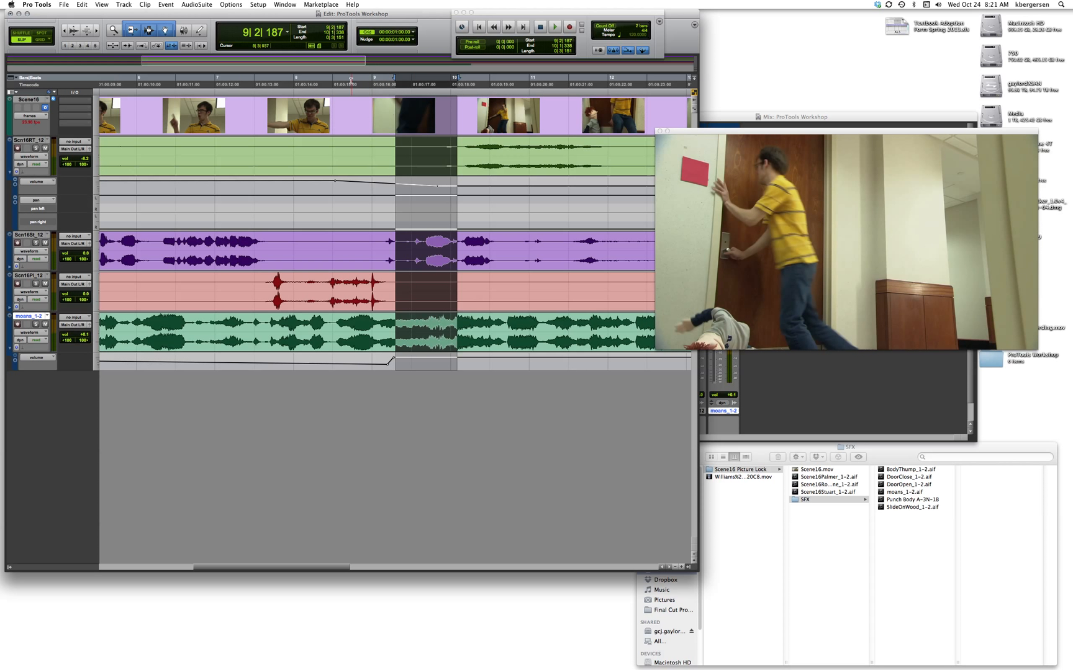
# Play the session from 8|4|120 to hear the moans volume rise as the door opens.
pyautogui.click(355, 81)
pyautogui.press('space')
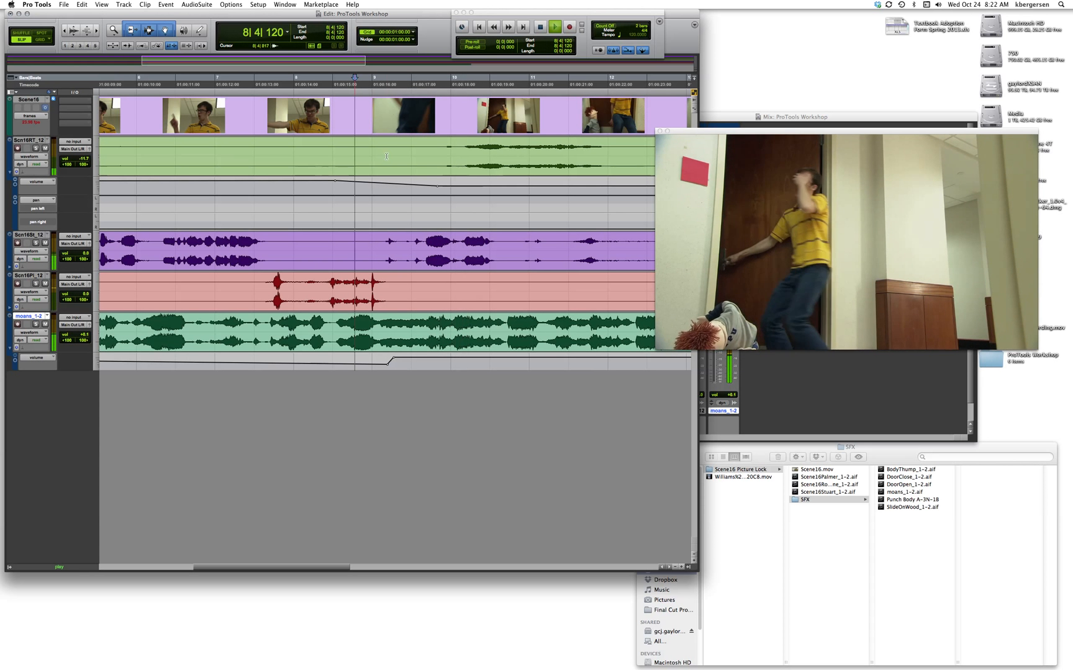
pyautogui.press('space')
pyautogui.press('space')
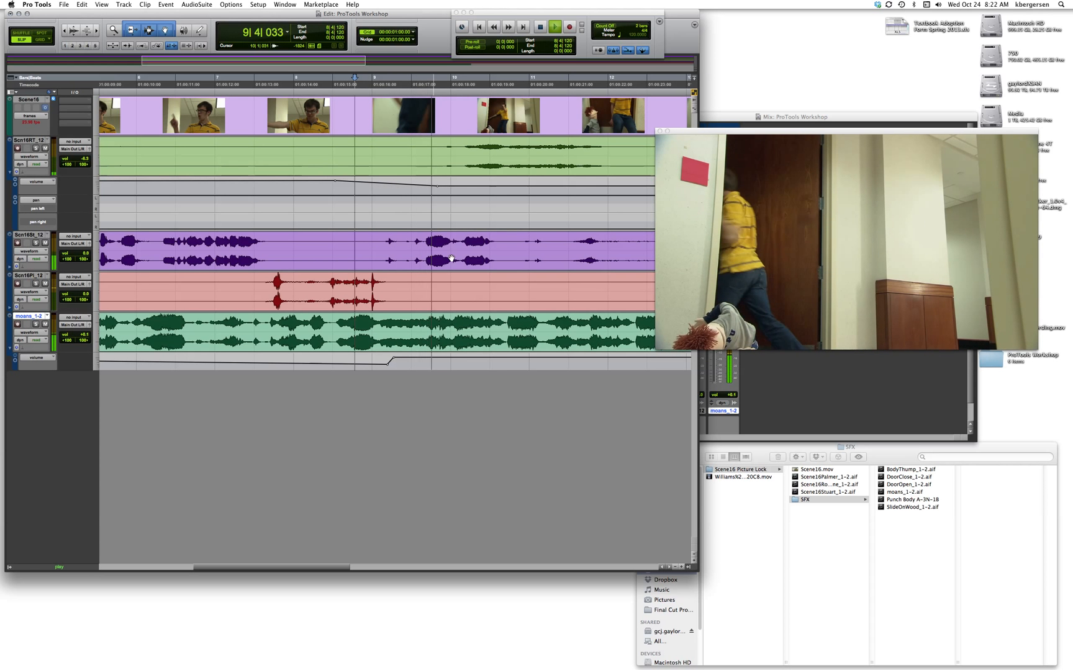
pyautogui.press('space')
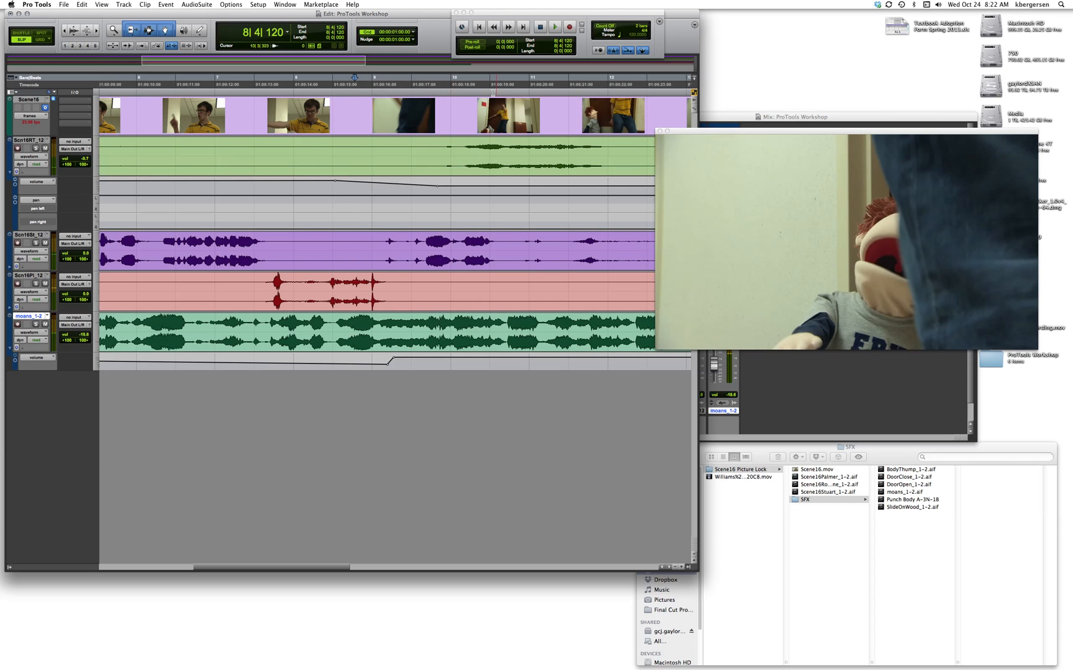
# Select the range from 10|2|607 to 11|1|205 and add breakpoints that lower the moans volume from the end of that range.
pyautogui.moveTo(484, 84); pyautogui.dragTo(533, 93)
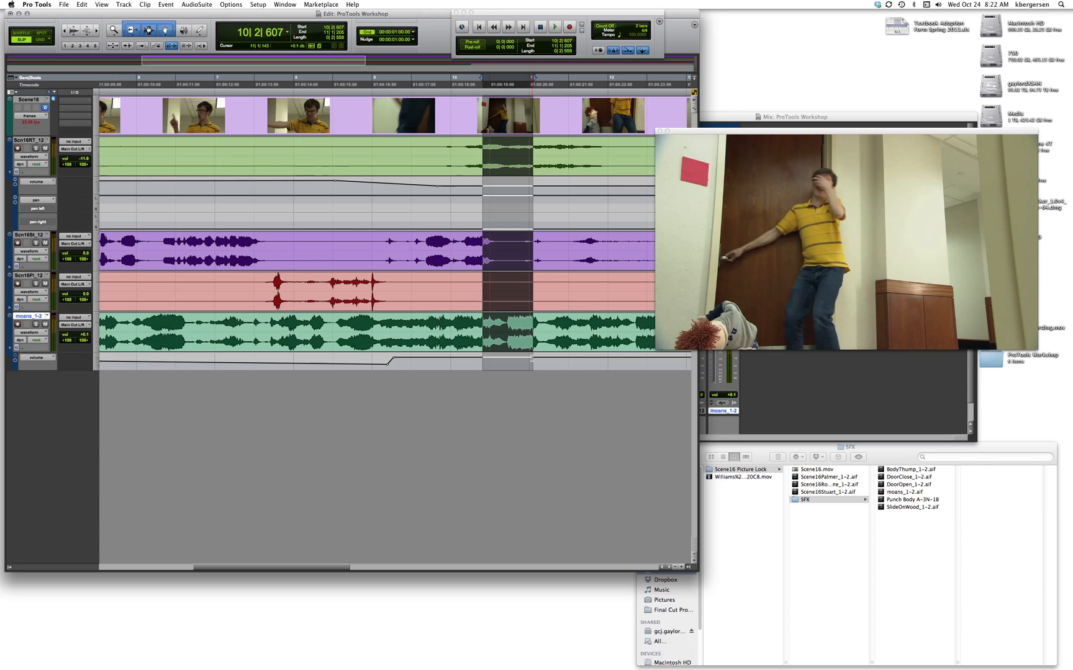
pyautogui.click(200, 31)
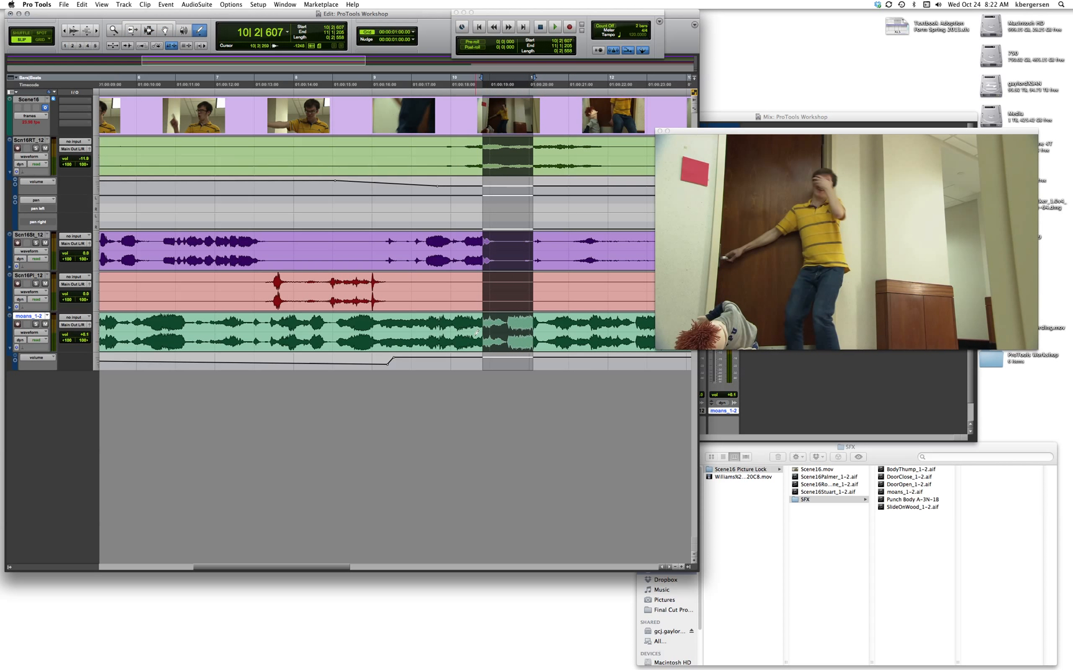
pyautogui.click(535, 355)
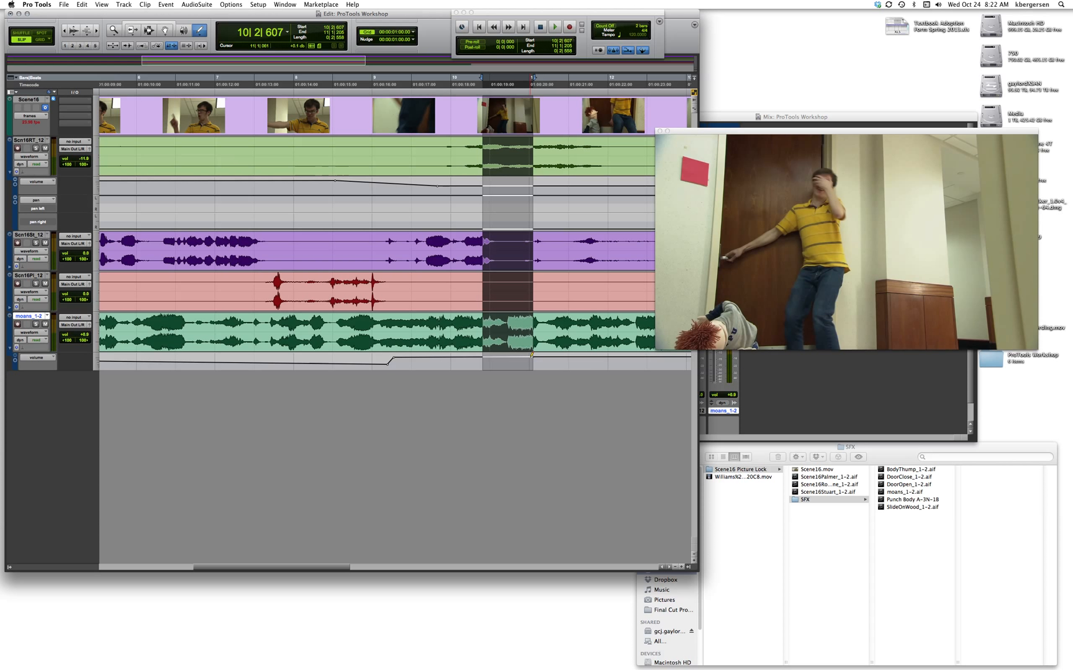
pyautogui.click(169, 25)
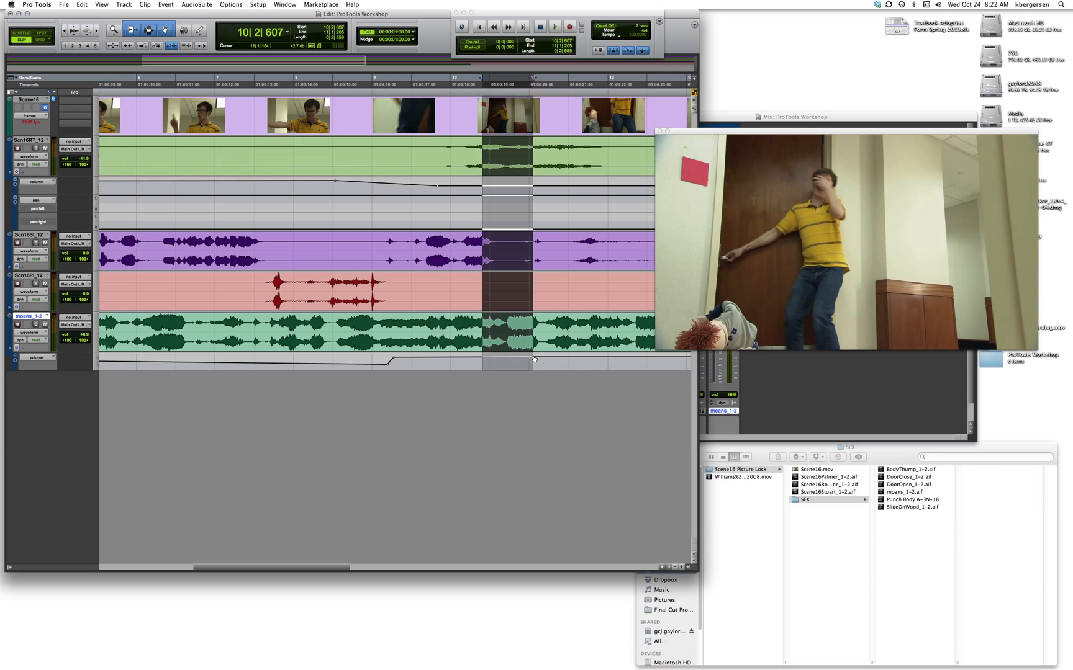
pyautogui.moveTo(534, 359); pyautogui.dragTo(533, 364)
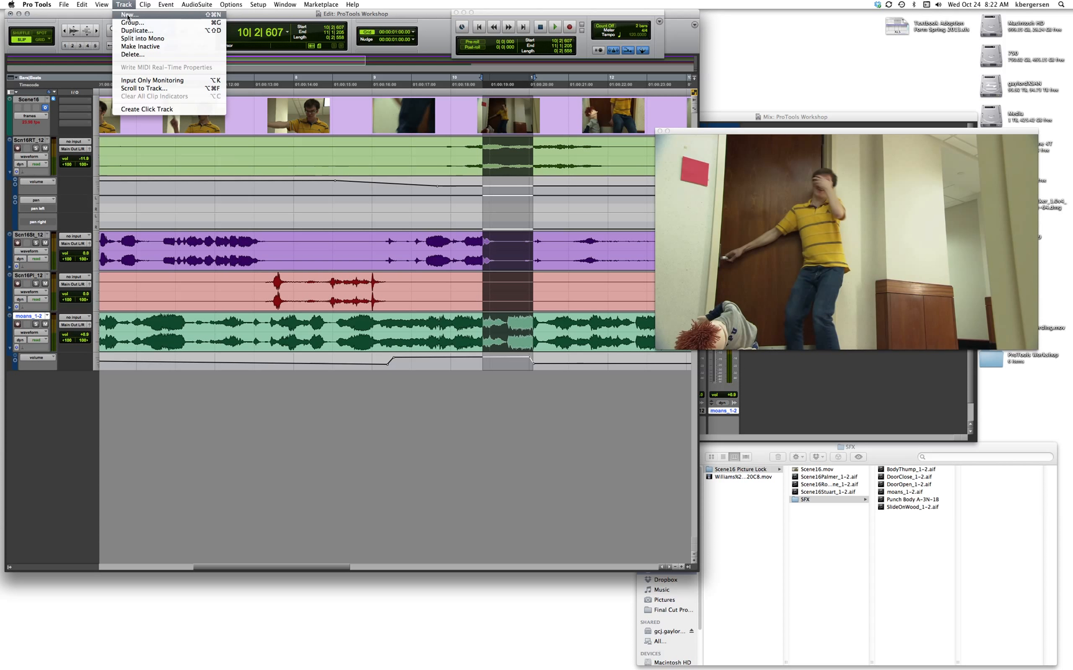
# Create one new mono audio track and move the video window clear of the timeline.
pyautogui.click(127, 15)
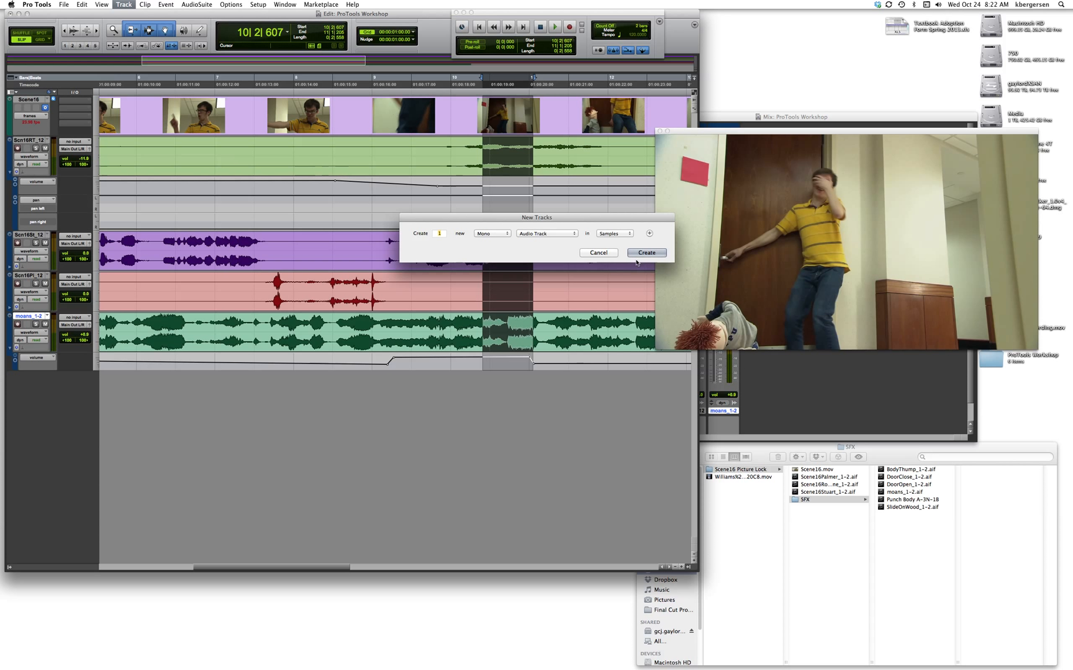
pyautogui.click(647, 253)
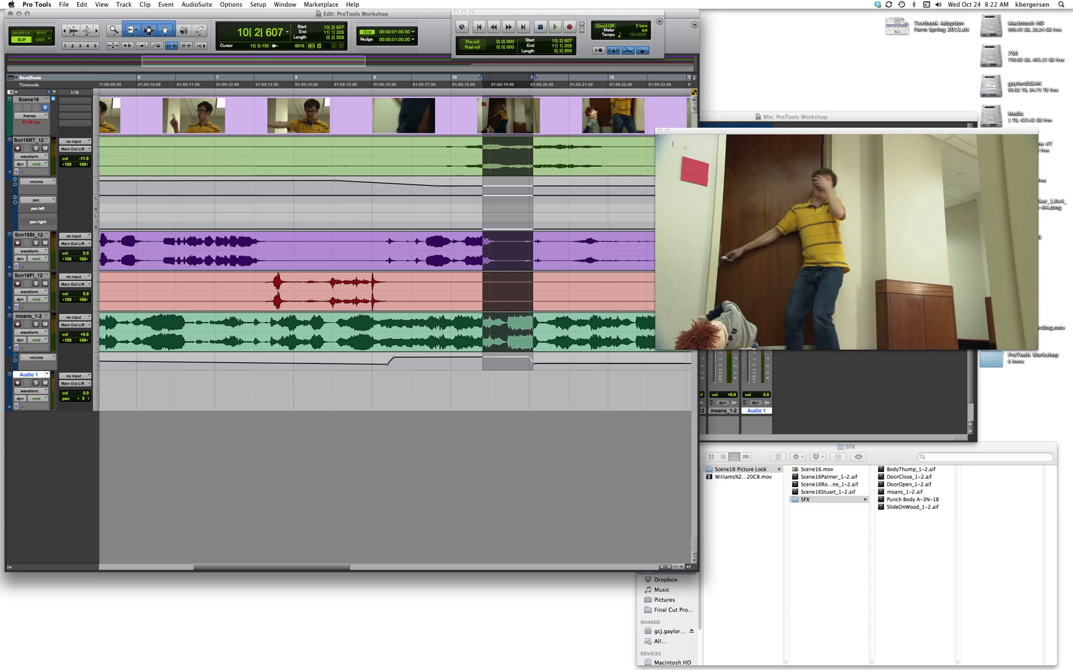
pyautogui.moveTo(710, 133); pyautogui.dragTo(764, 97)
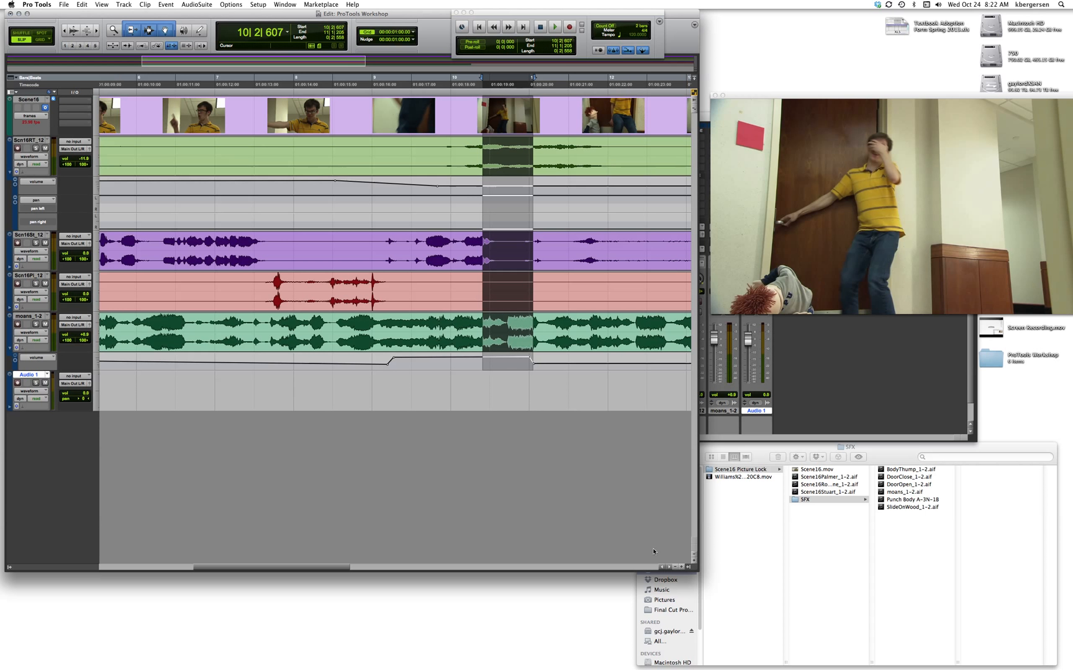
pyautogui.click(676, 567)
pyautogui.click(677, 567)
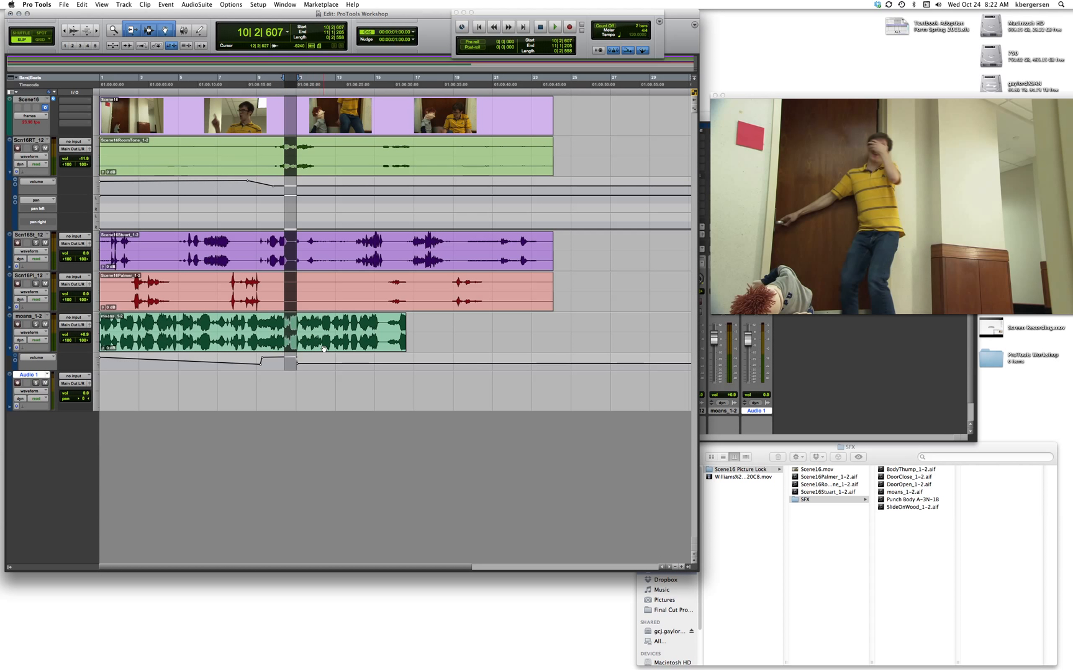
# Try to move the stereo moans_1-2 clip onto neighbouring tracks, including the new mono Audio 1 track.
pyautogui.moveTo(328, 338); pyautogui.dragTo(363, 345)
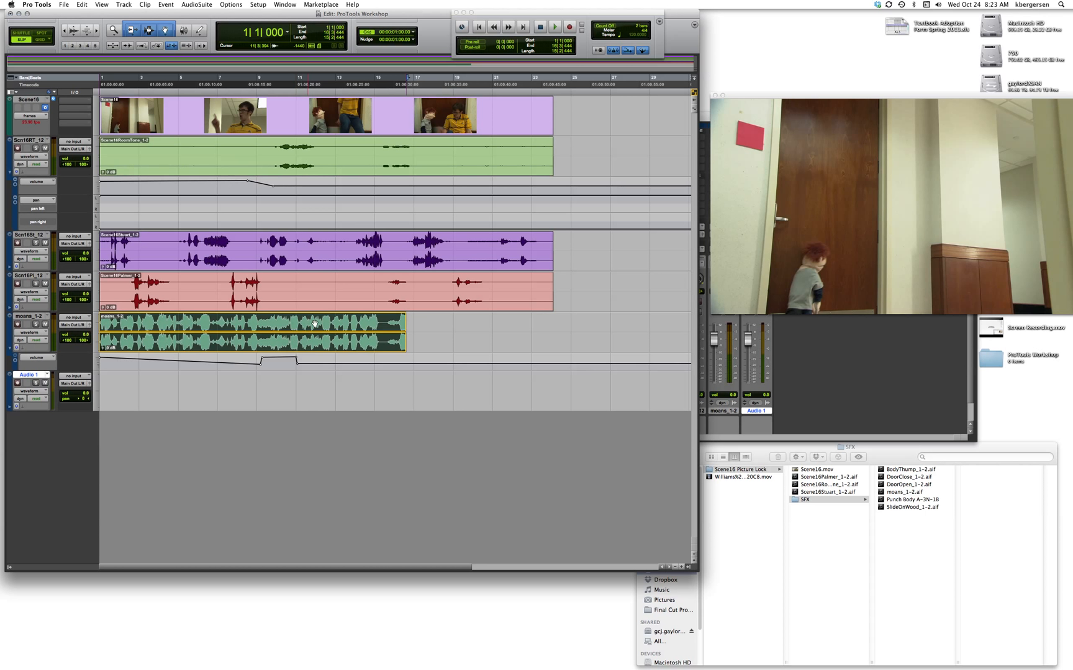
pyautogui.moveTo(296, 343); pyautogui.dragTo(312, 284)
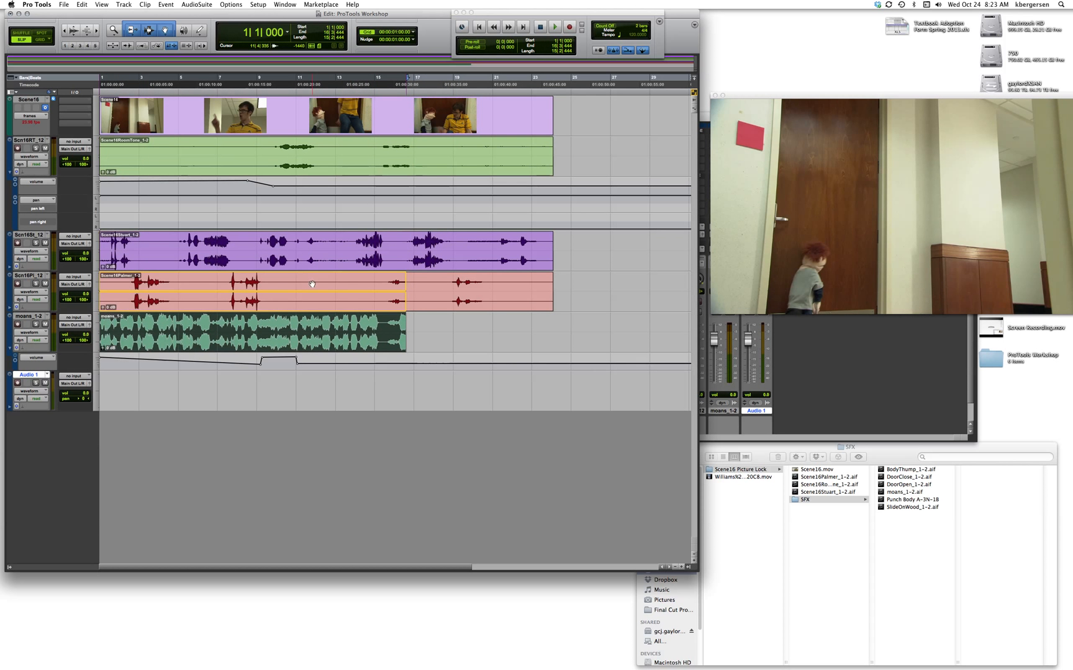
pyautogui.moveTo(301, 327); pyautogui.dragTo(301, 329)
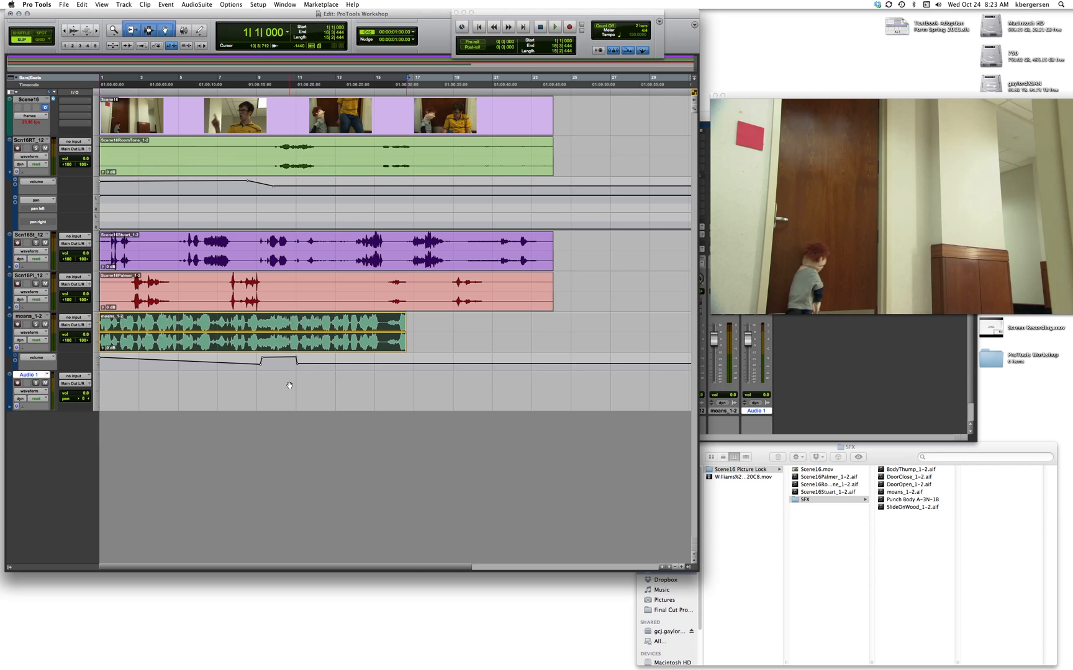
pyautogui.press('p')
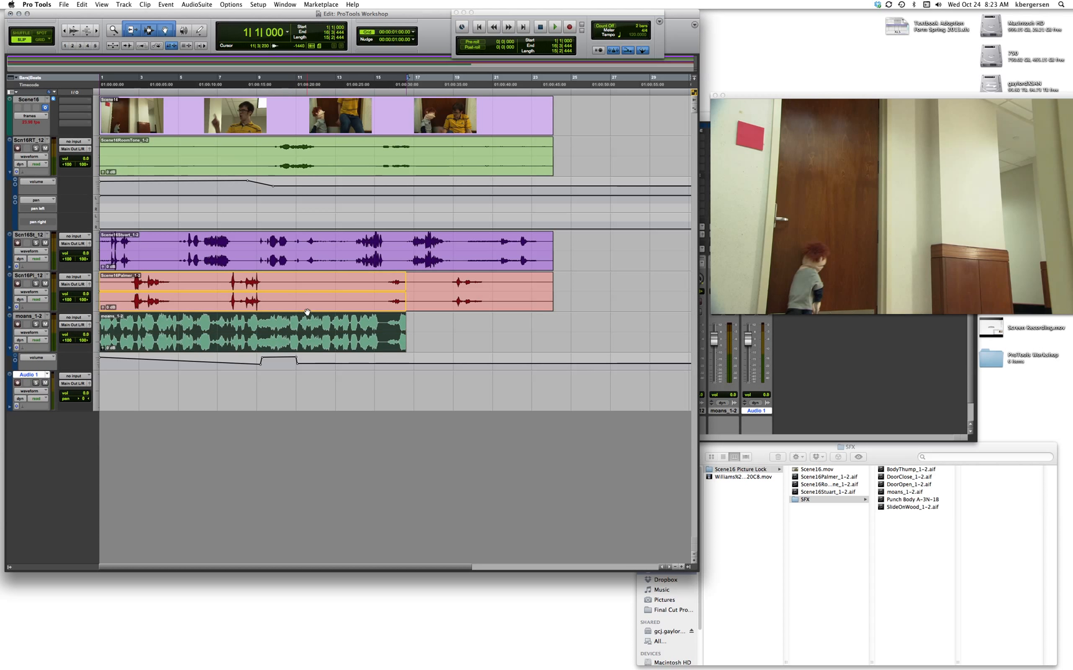
pyautogui.click(299, 336)
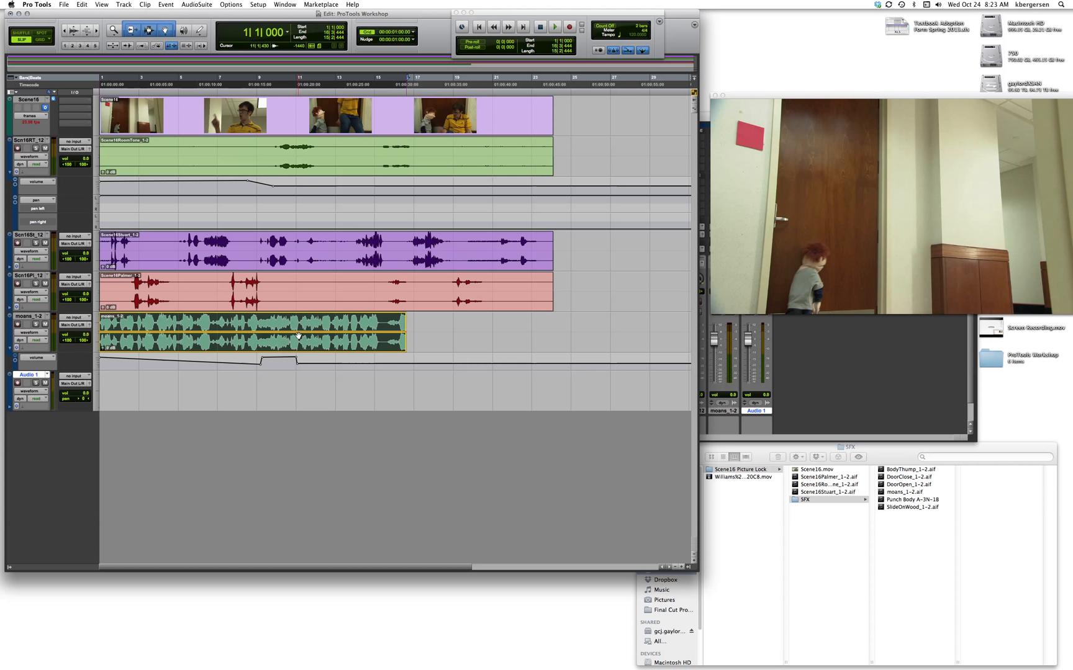
pyautogui.moveTo(298, 336); pyautogui.dragTo(298, 336)
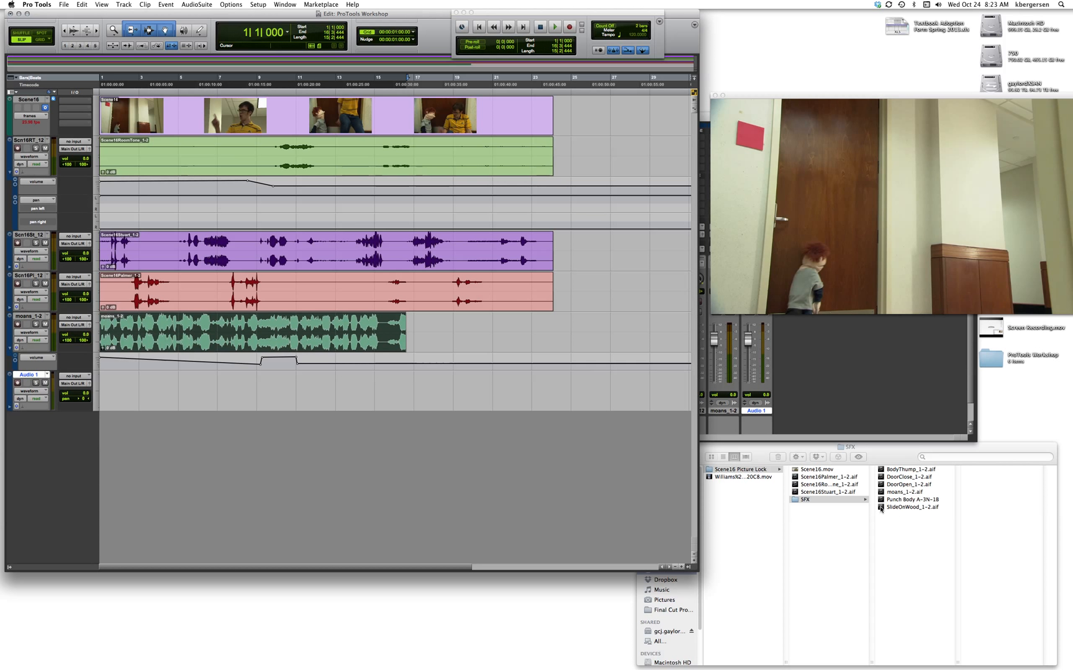
# Place a short mono sound effect from the Finder's SFX folder on Audio 1 at 10|3|302 and play it from 10|2|279.
pyautogui.moveTo(881, 505); pyautogui.dragTo(289, 386)
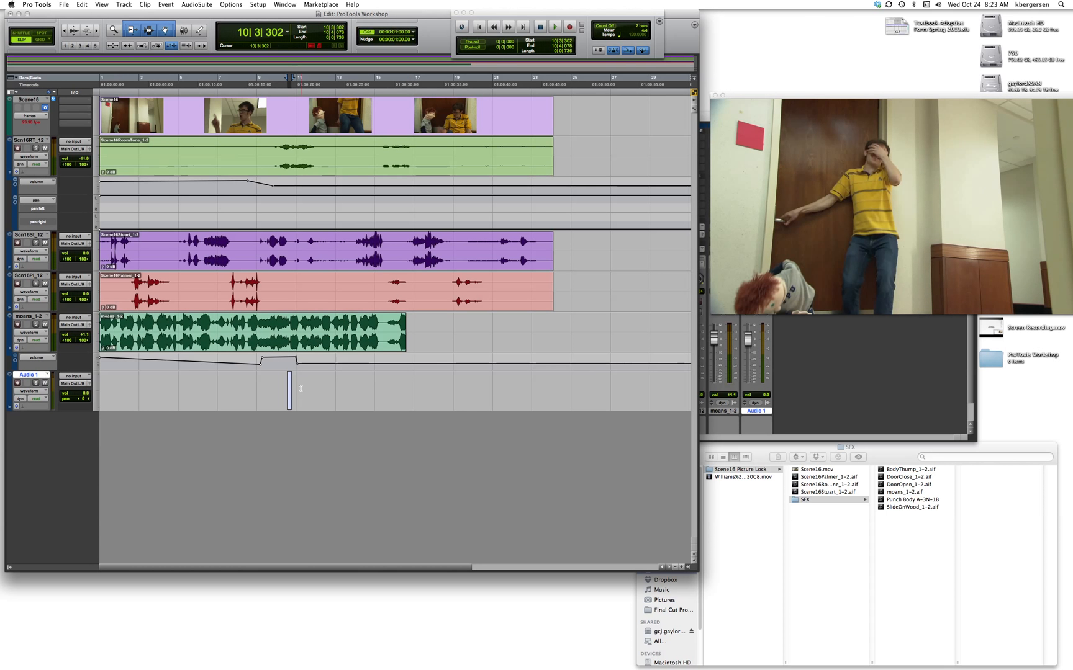
pyautogui.click(282, 380)
pyautogui.press('space')
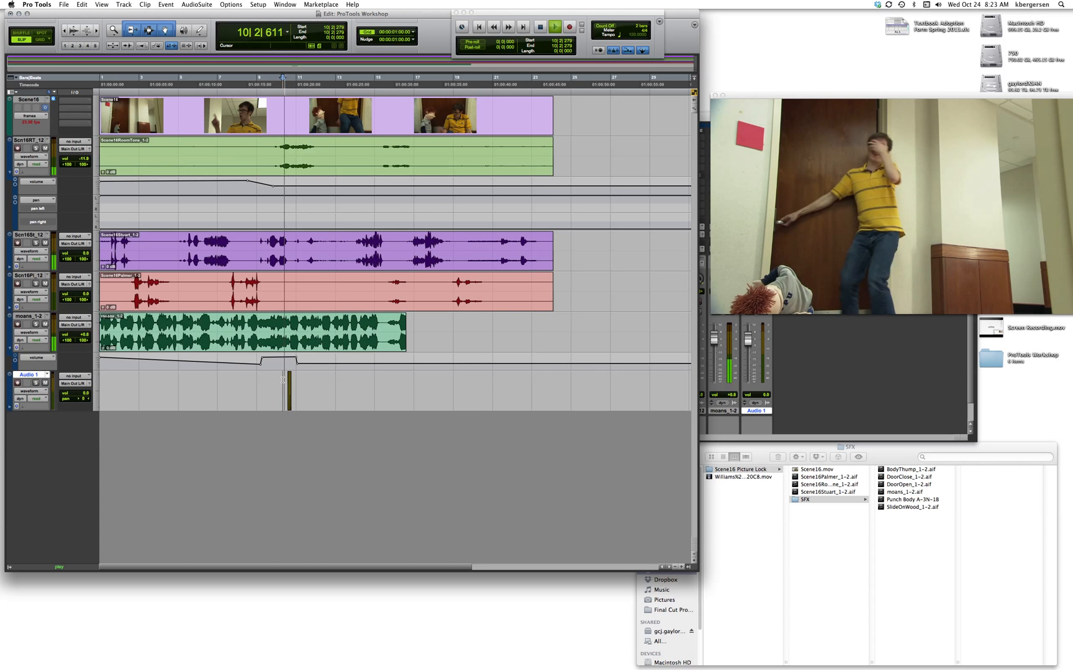
pyautogui.press('space')
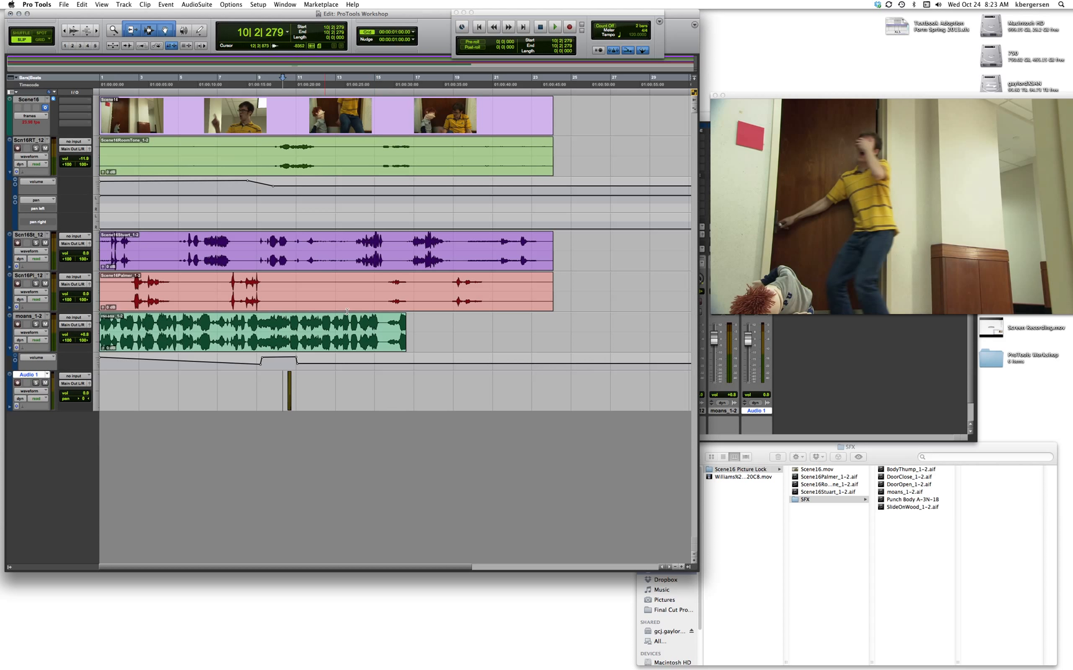
# Duplicate the moans_1-2 track once with all its data and move the duplicate's clip to start at 12|4|837.
pyautogui.click(28, 316)
pyautogui.click(124, 4)
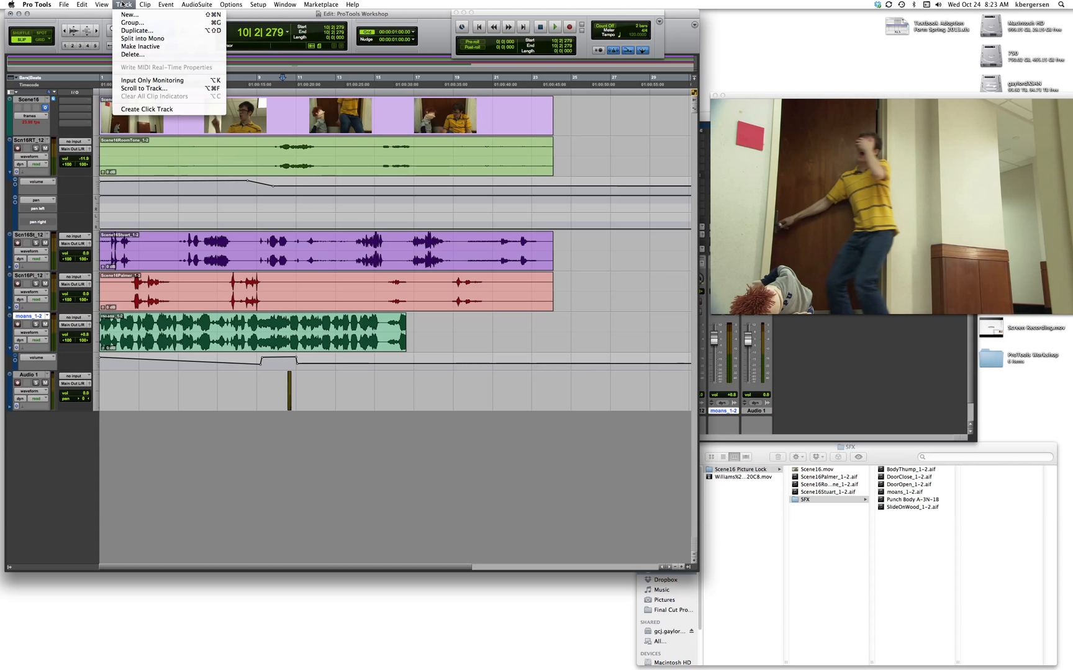
pyautogui.click(131, 31)
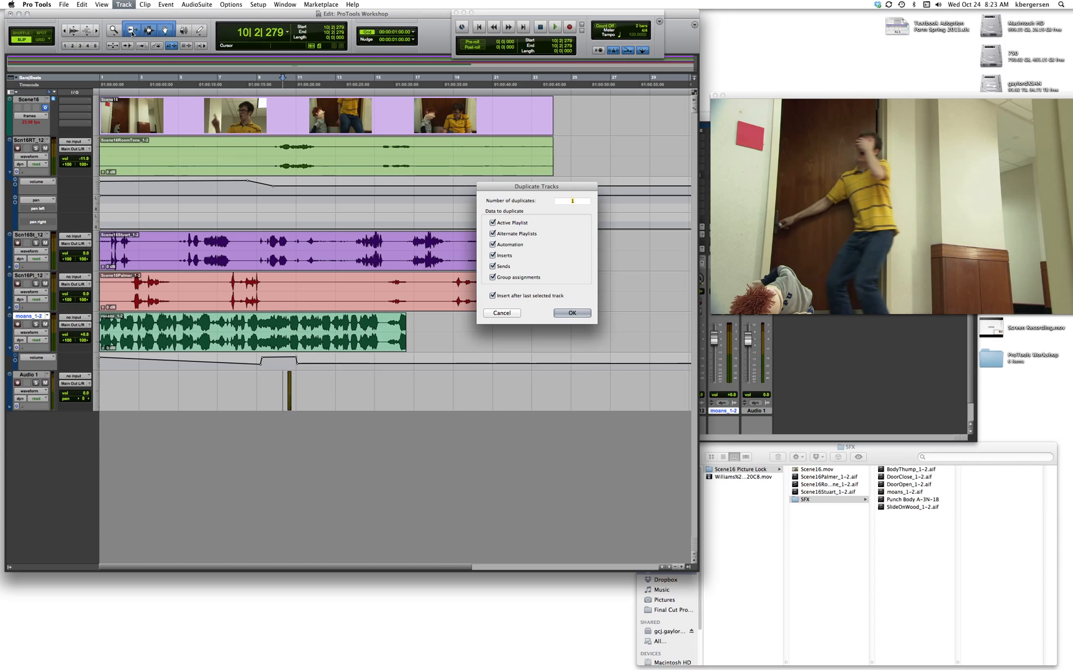
pyautogui.click(573, 313)
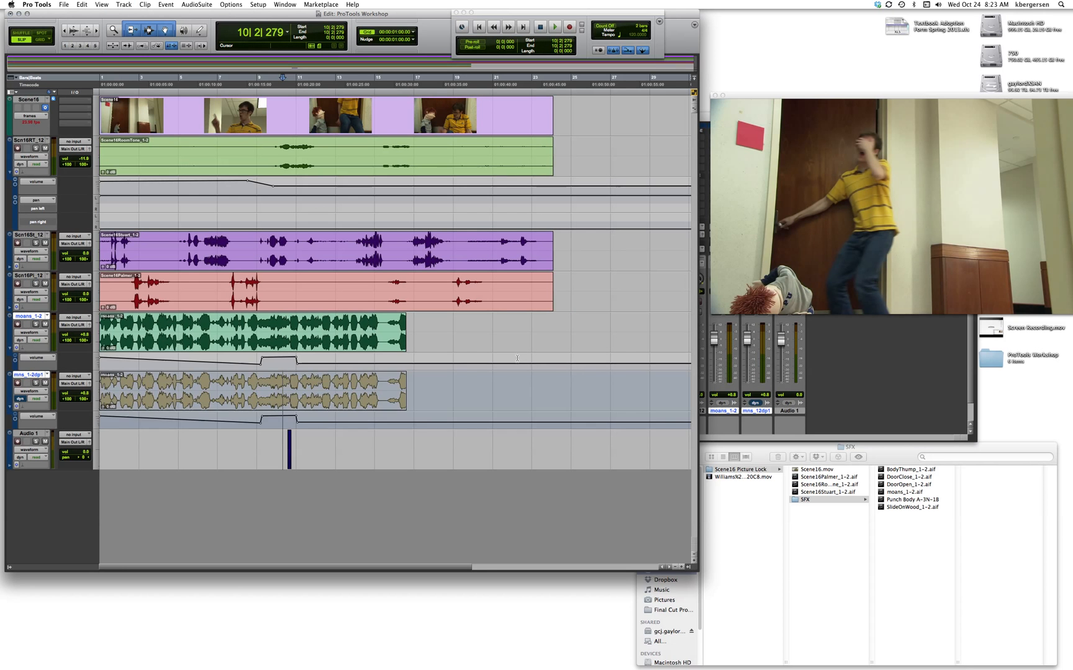
pyautogui.moveTo(231, 402); pyautogui.dragTo(440, 392)
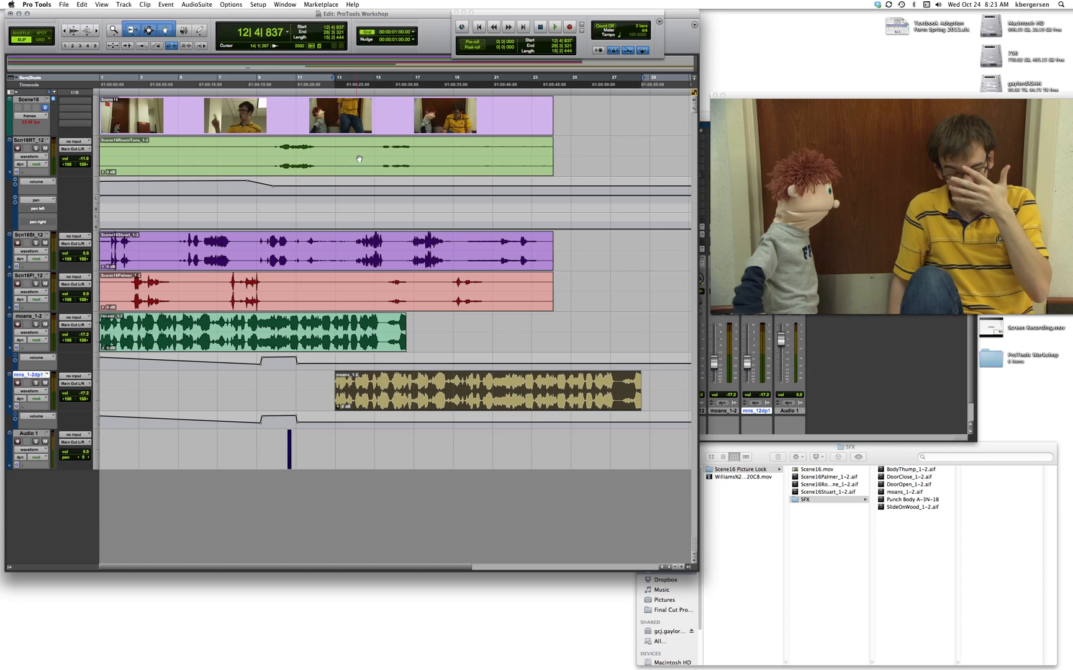
# Crossfade the volume automation from moans_1-2 to its duplicate between about bars 13 and 15, and trim the duplicate clip's end to the video's end.
pyautogui.press('F10')
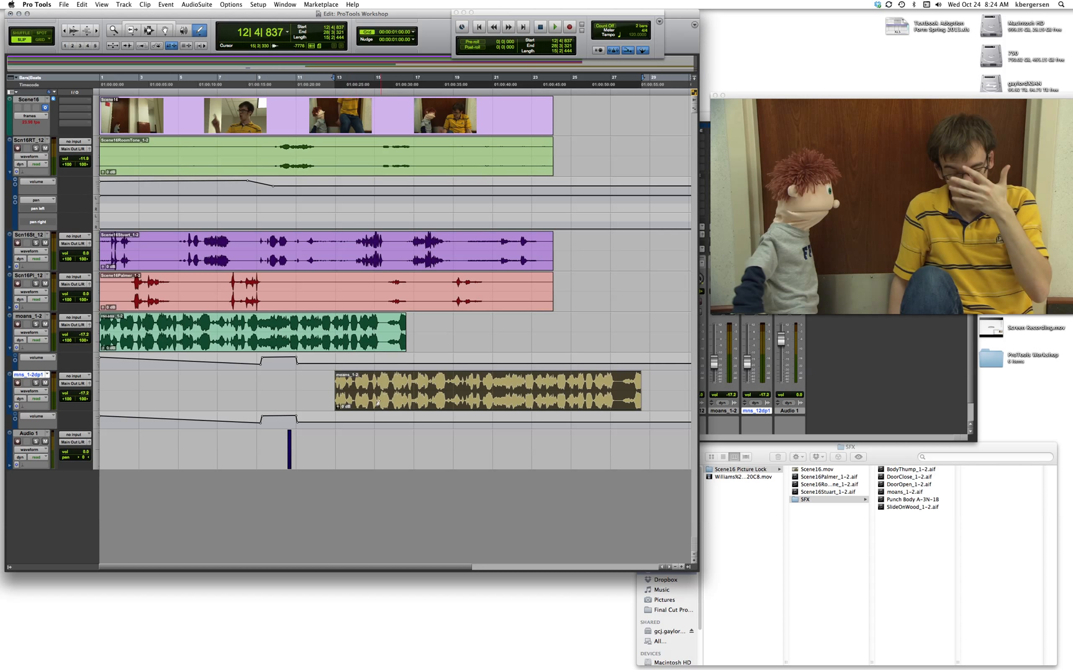
pyautogui.click(336, 364)
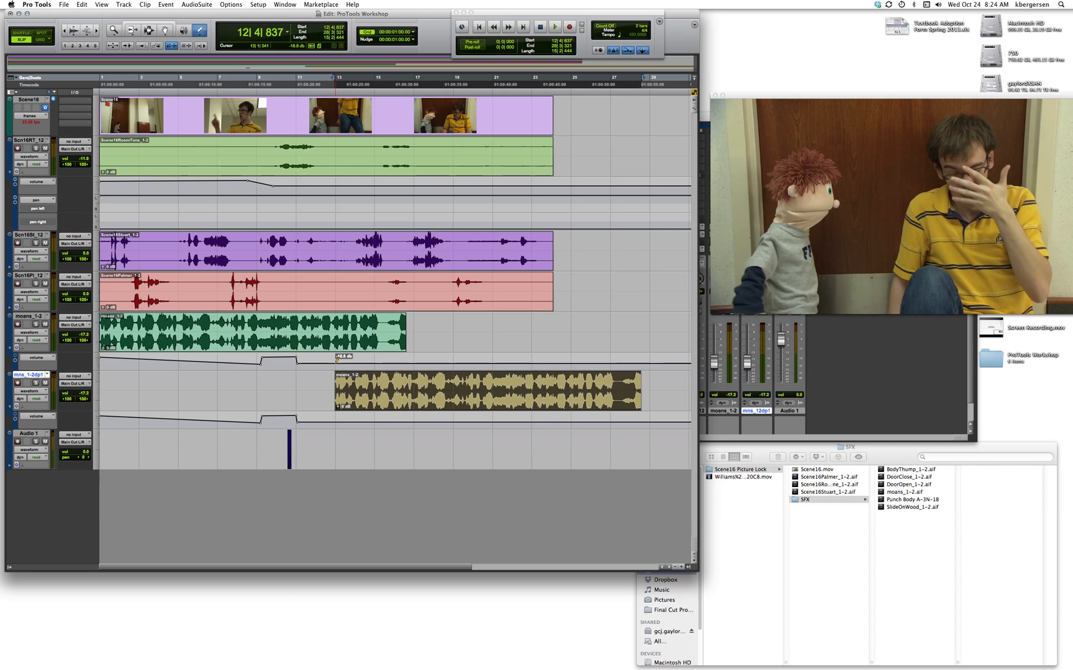
pyautogui.click(374, 362)
pyautogui.click(337, 421)
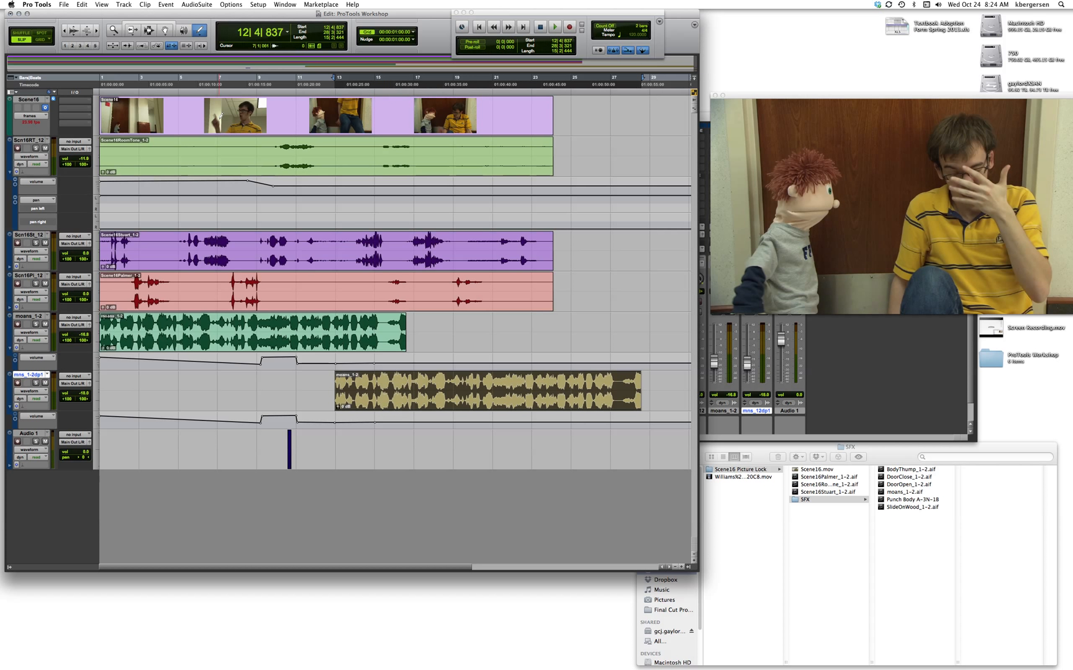
pyautogui.click(163, 23)
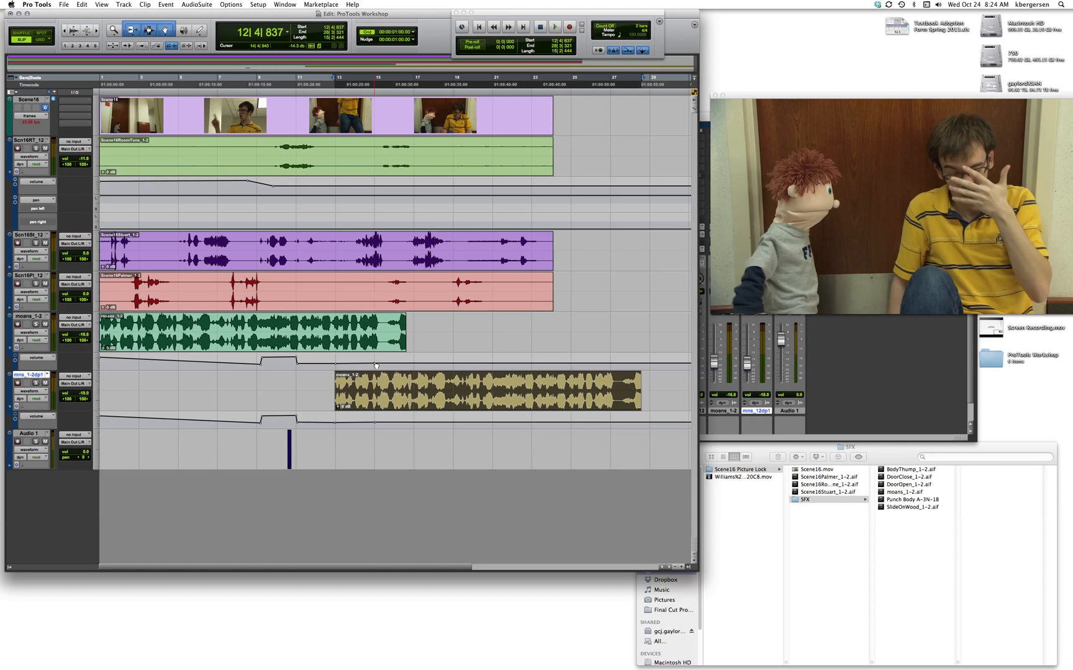
pyautogui.moveTo(376, 365); pyautogui.dragTo(375, 369)
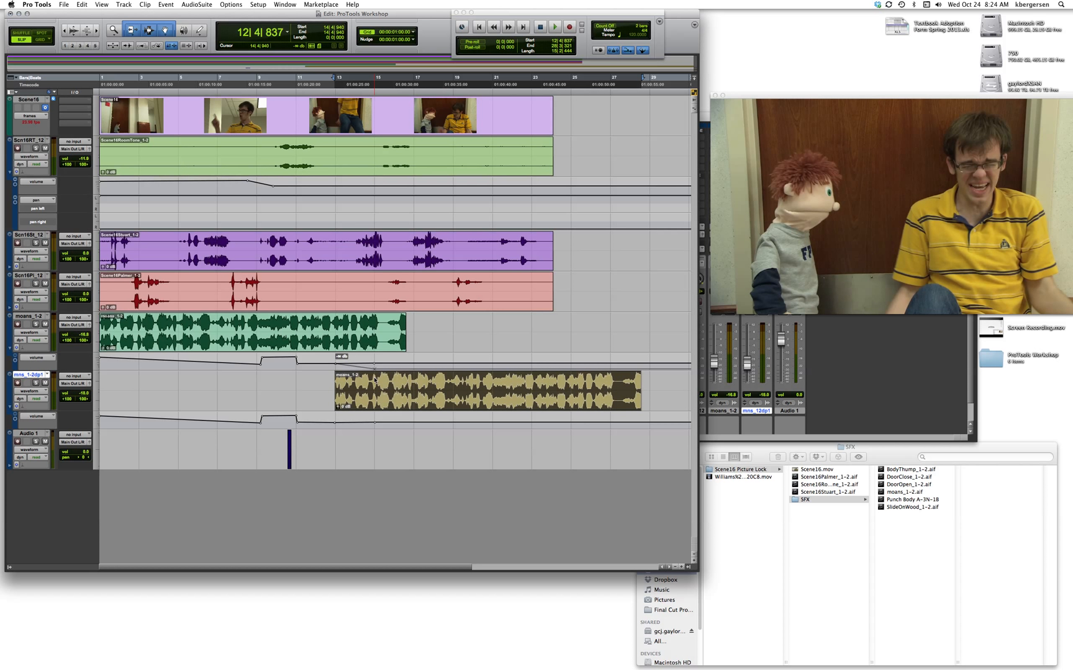
pyautogui.moveTo(335, 425); pyautogui.dragTo(335, 428)
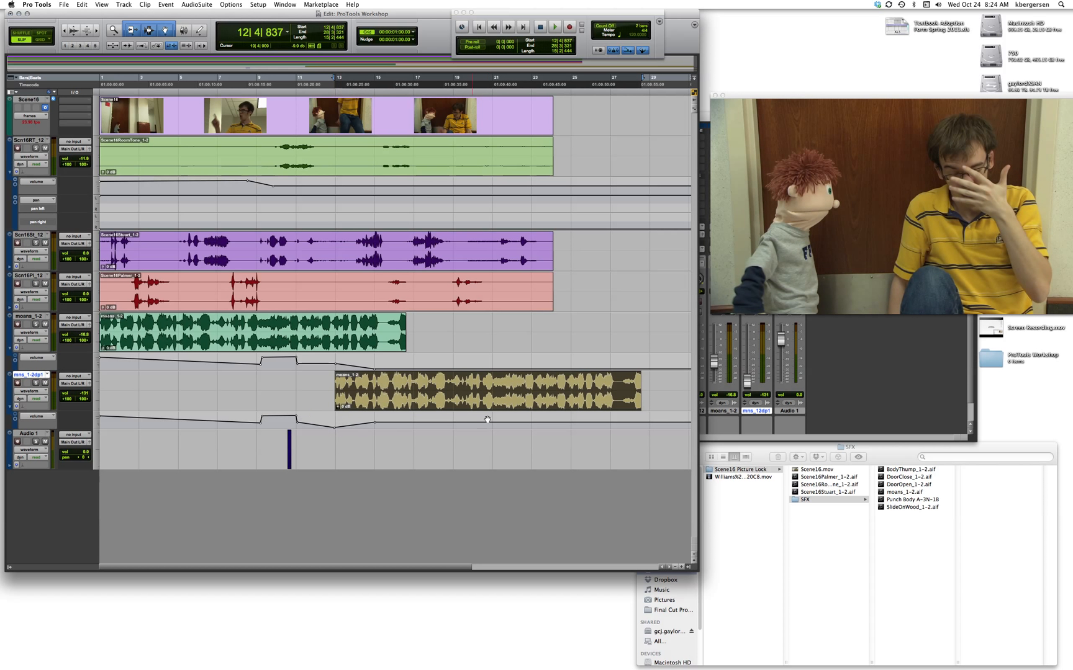
pyautogui.moveTo(636, 400); pyautogui.dragTo(551, 385)
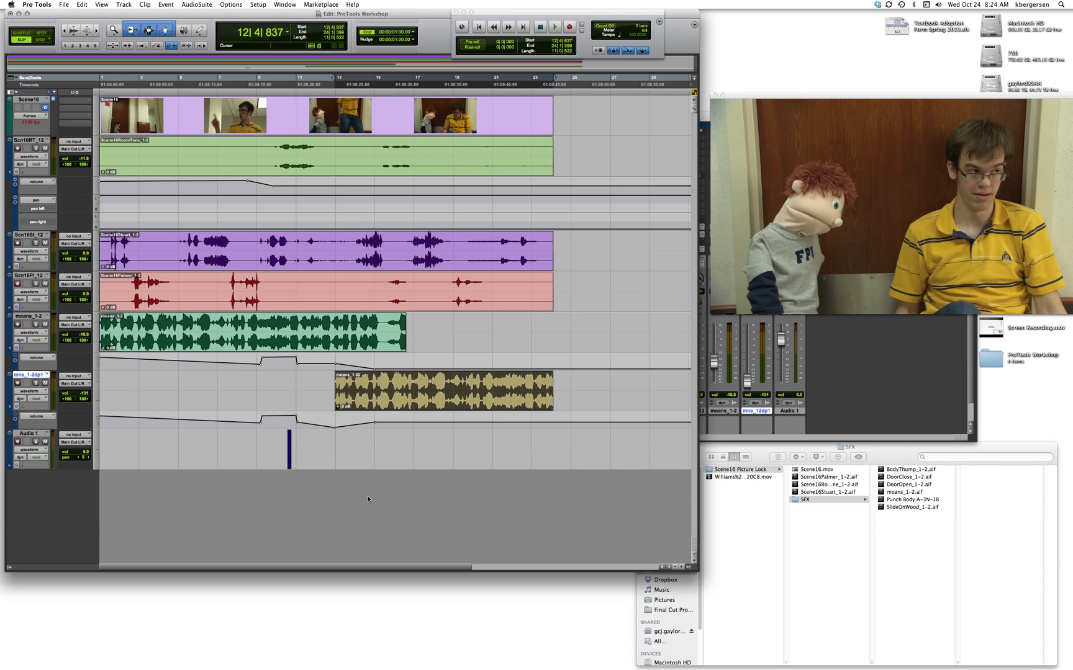
# Return the playhead to the session start and rename the Audio 1 track SFX1.
pyautogui.click(36, 433)
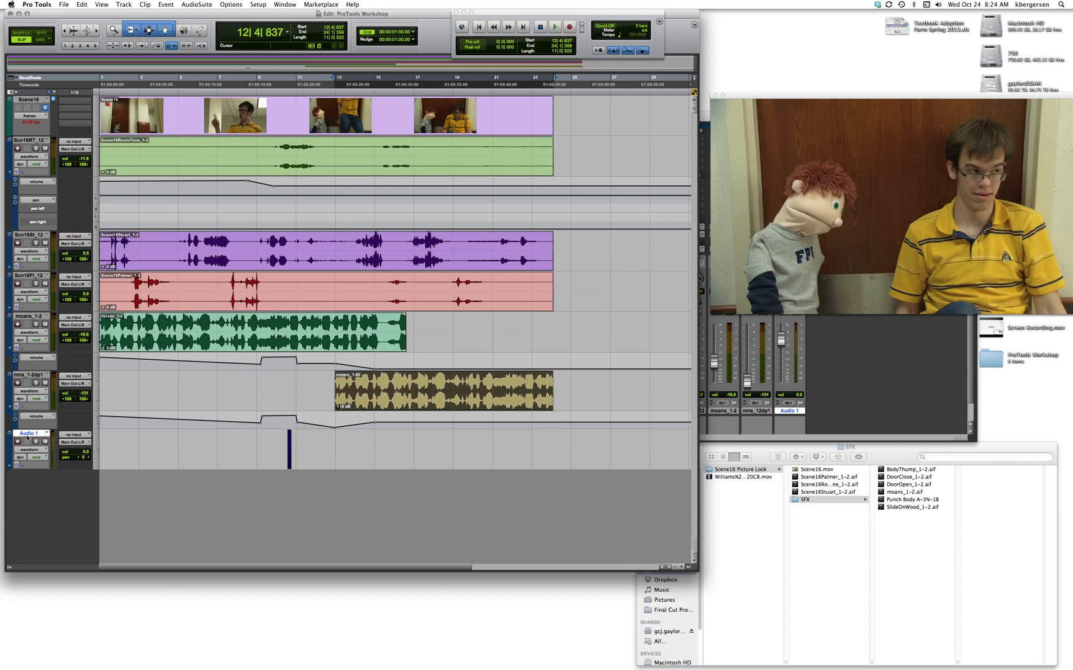
pyautogui.press('Return')
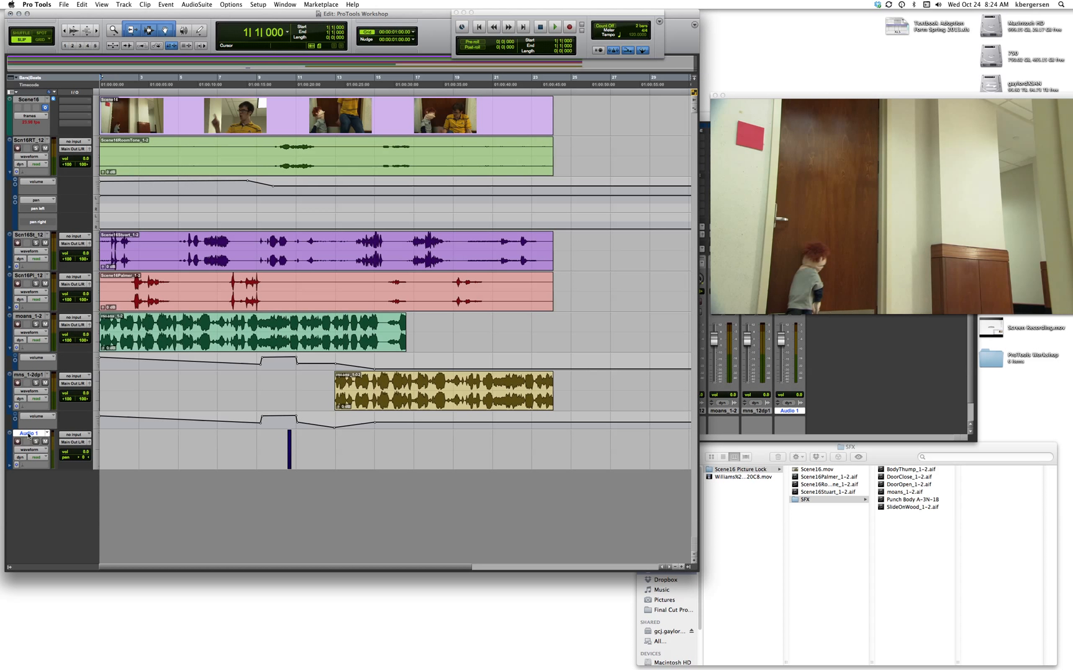
pyautogui.doubleClick(29, 433)
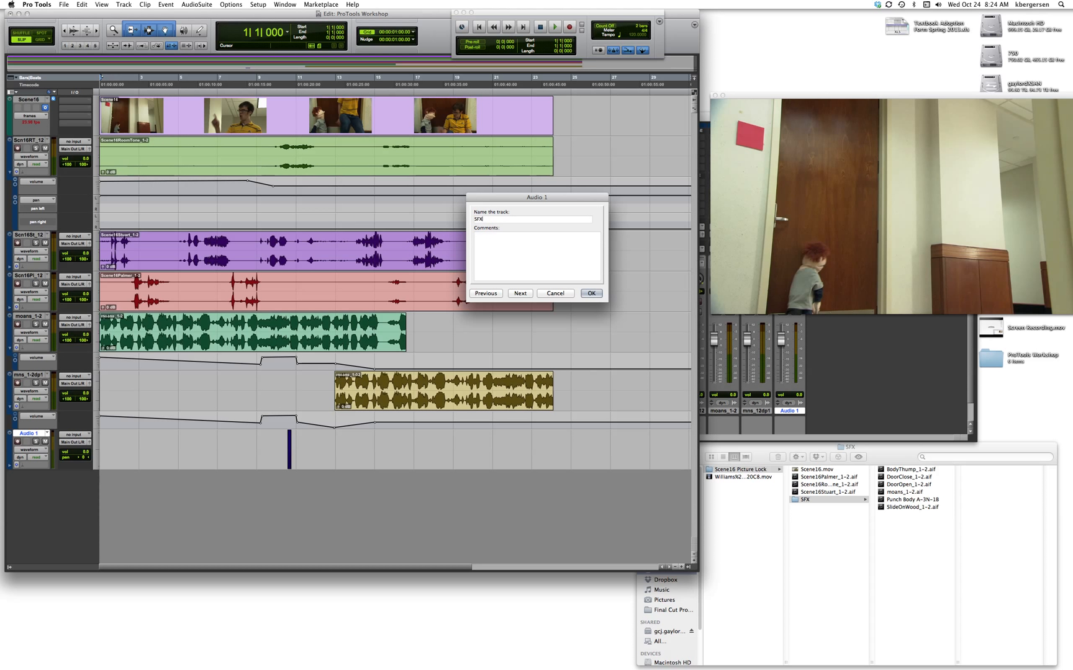
pyautogui.write('SFX1')
pyautogui.press('Return')
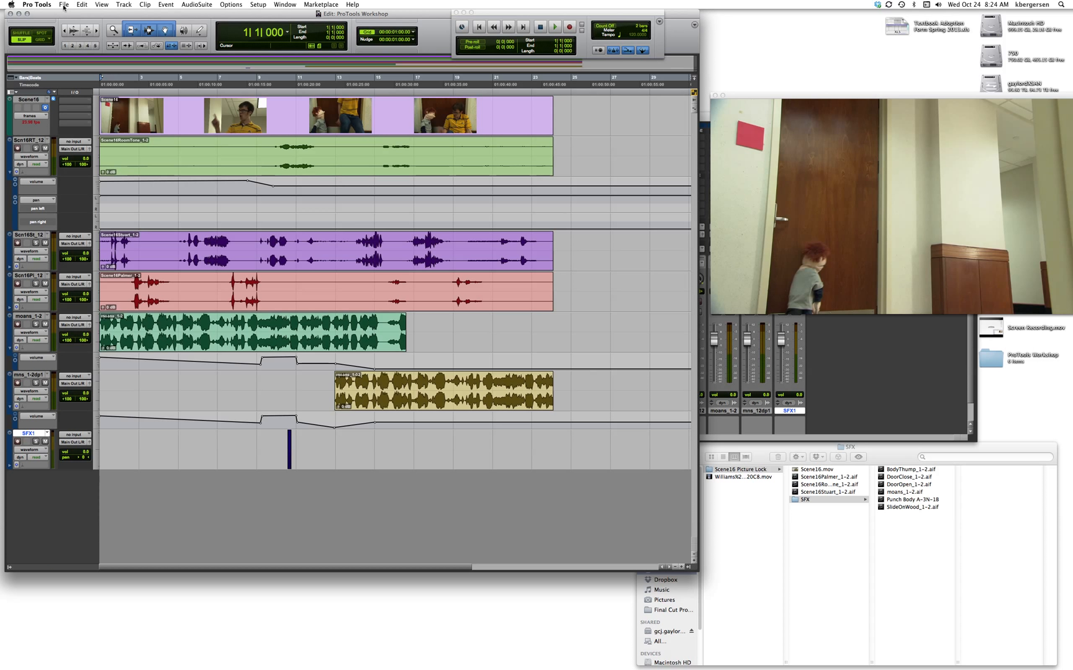
# Set up a bounce to disk as a mono (summed) 16-bit, 48 kHz AIFF, with the Desktop's ProTools Workshop folder as destination.
pyautogui.click(63, 6)
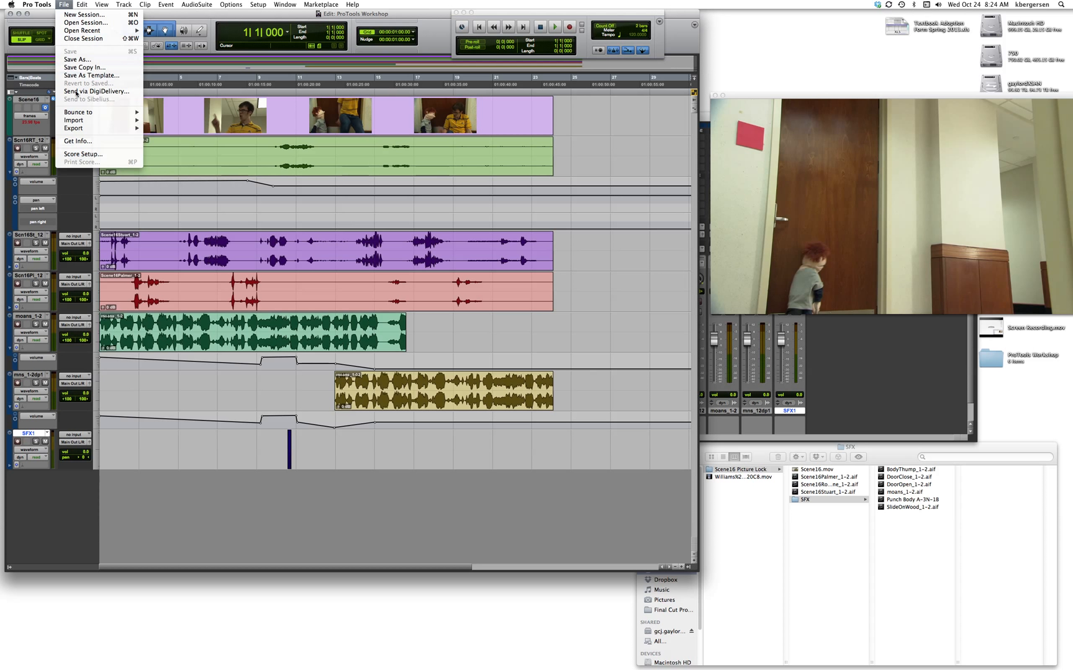
pyautogui.moveTo(83, 115)
pyautogui.click(193, 113)
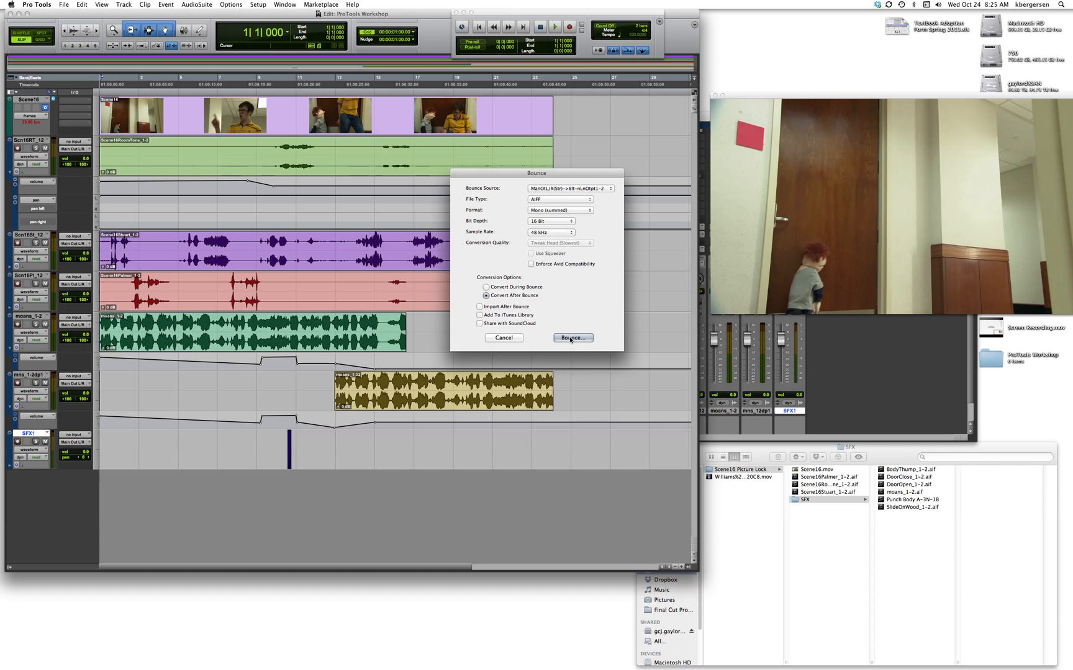
pyautogui.click(570, 338)
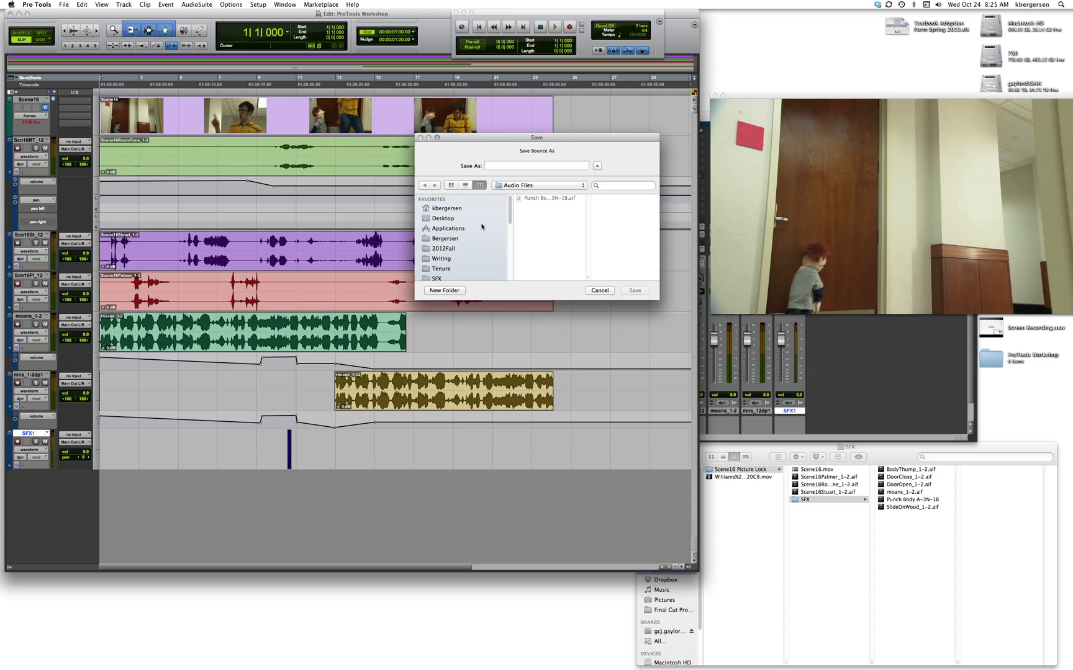
pyautogui.click(444, 220)
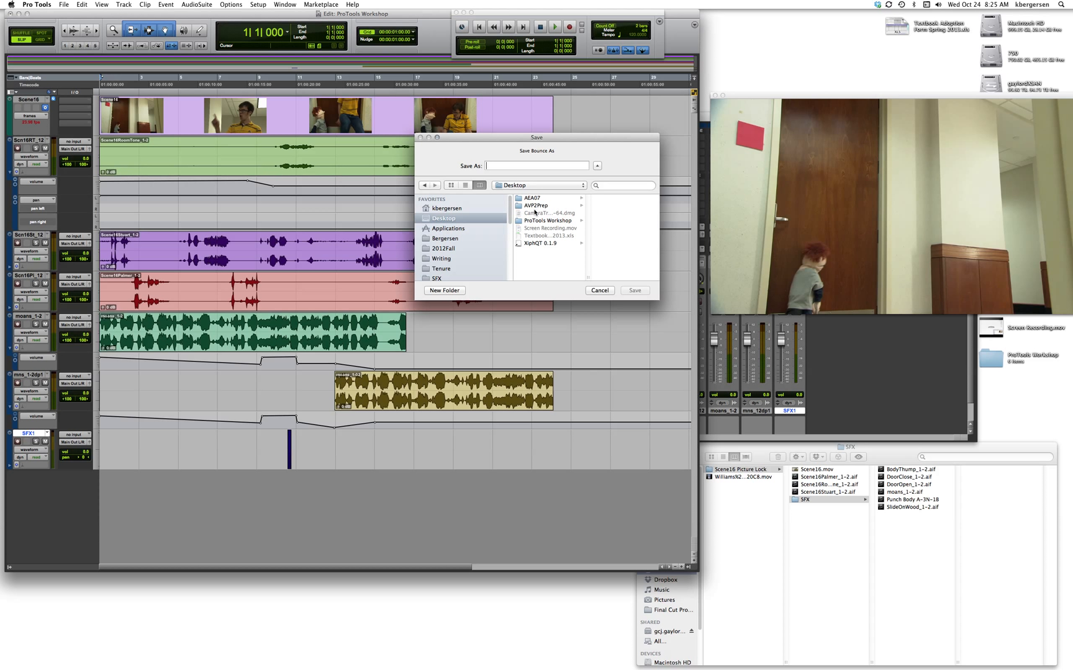
pyautogui.click(550, 219)
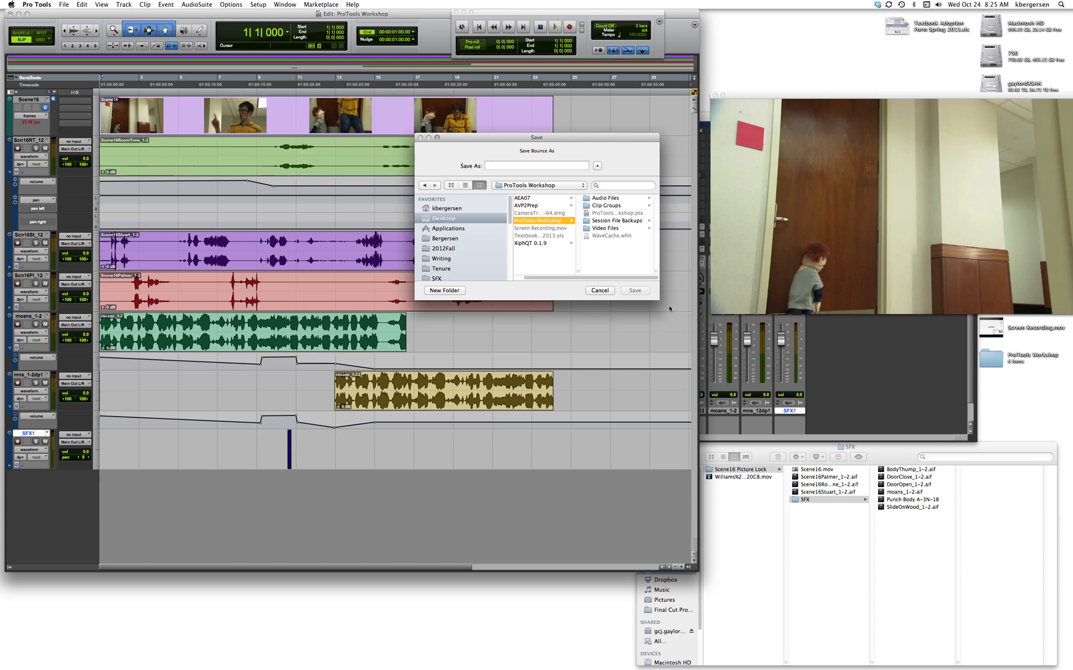
# Name the bounce file WorkshopoMix1 and start bouncing the session to disk.
pyautogui.click(536, 166)
pyautogui.write('Wo')
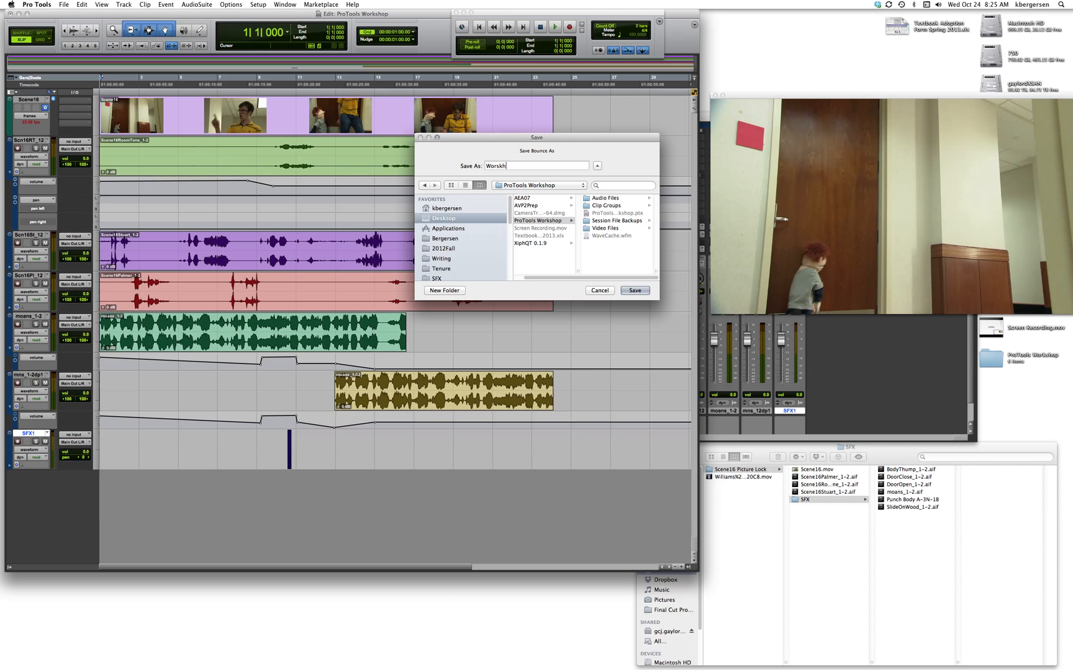
pyautogui.write('rskh')
pyautogui.press('BackSpace')
pyautogui.press('BackSpace')
pyautogui.press('BackSpace')
pyautogui.write('kshopoMix1')
pyautogui.click(634, 290)
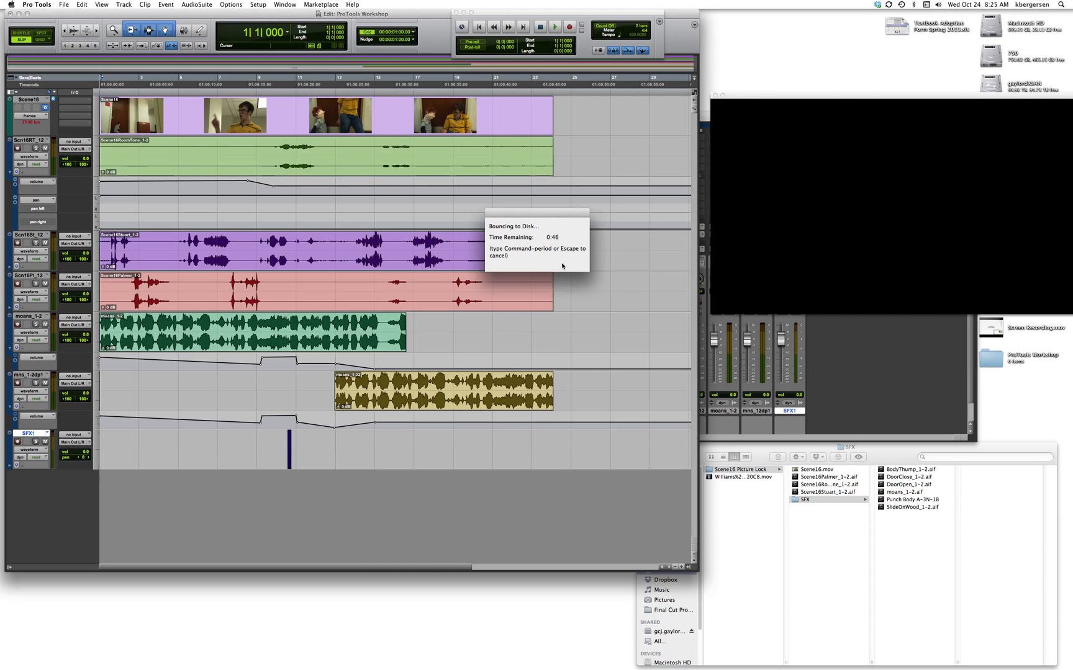